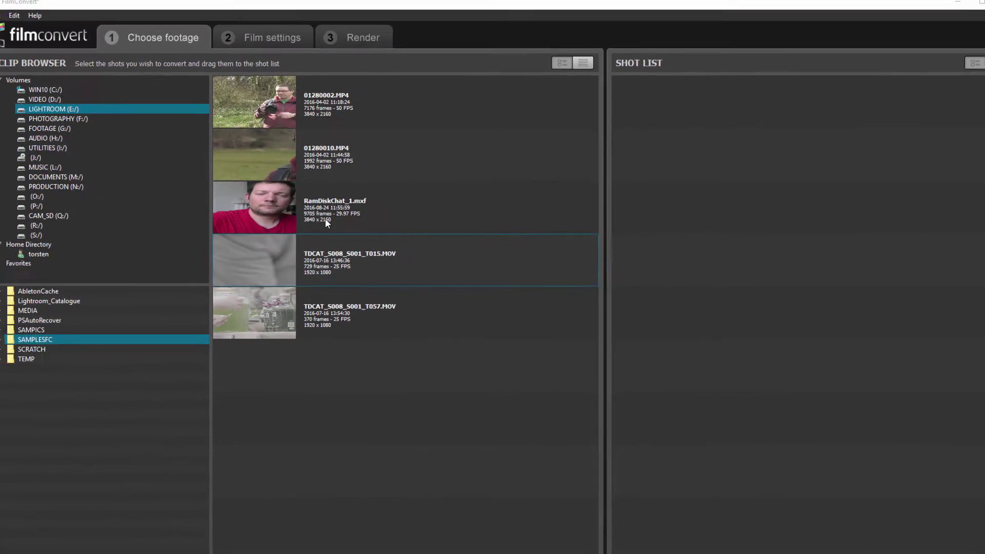
Add all five SAMPLESFC clips to the Shot List and open Film settings on 01280002.MP4
left_click_drag(307, 359, 766, 187)
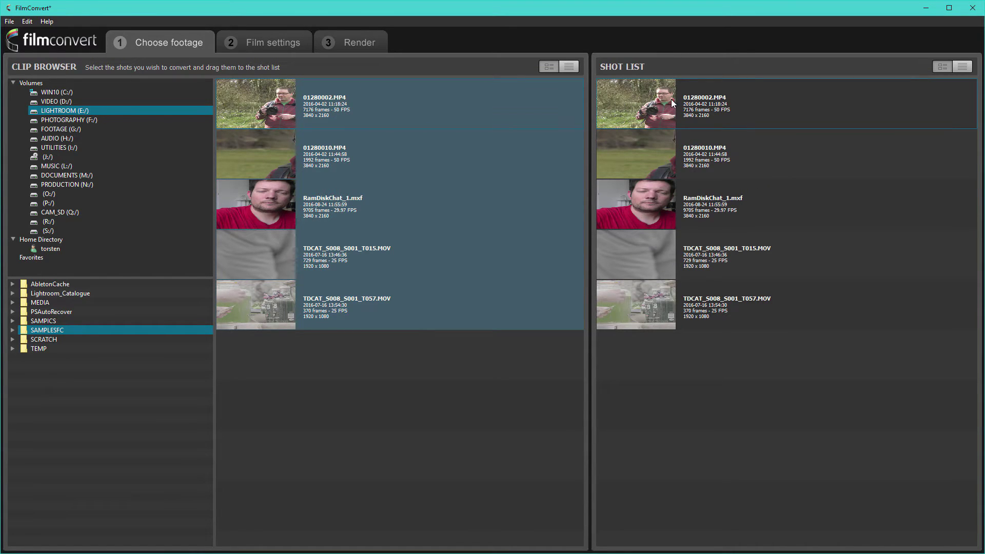
left_click(962, 67)
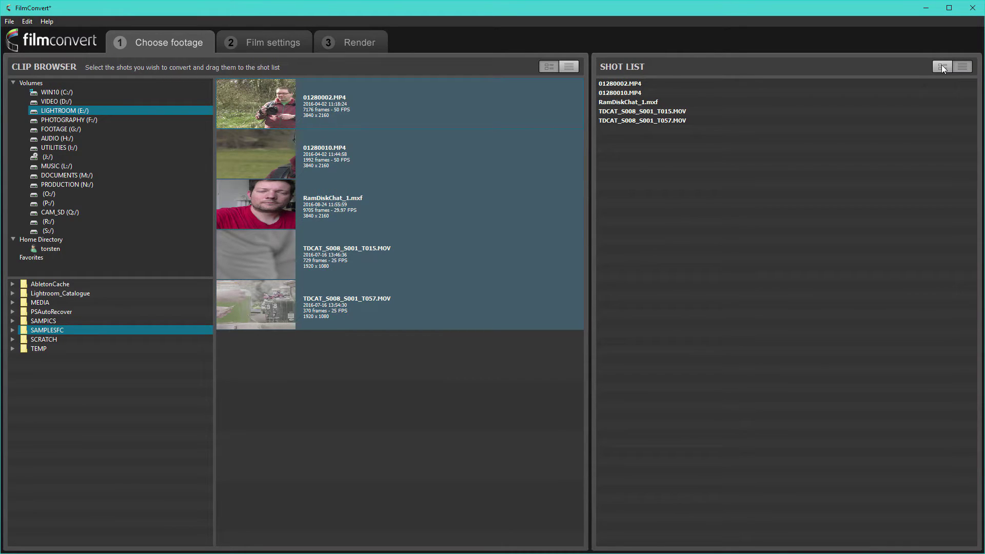
left_click(942, 67)
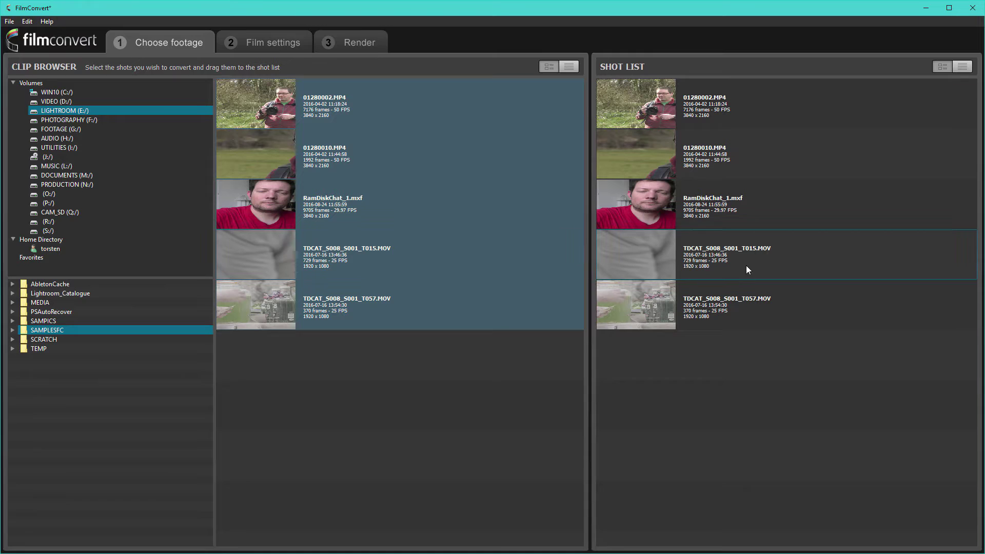
left_click(265, 42)
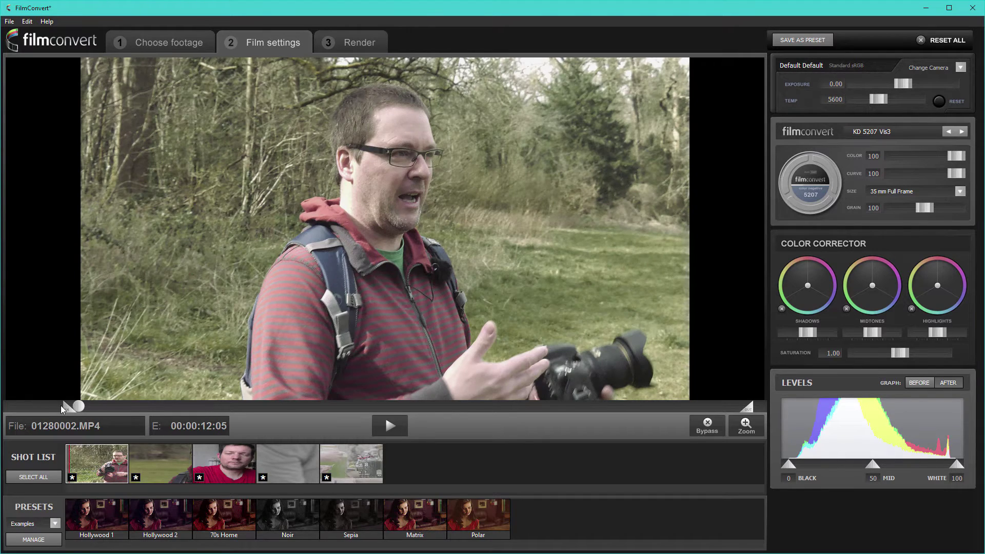
left_click(61, 405)
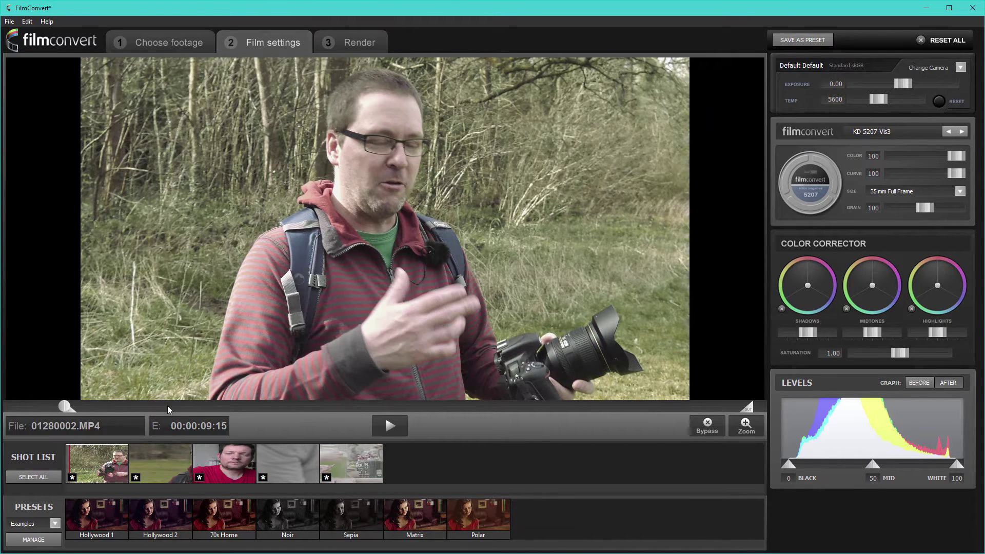
left_click(167, 405)
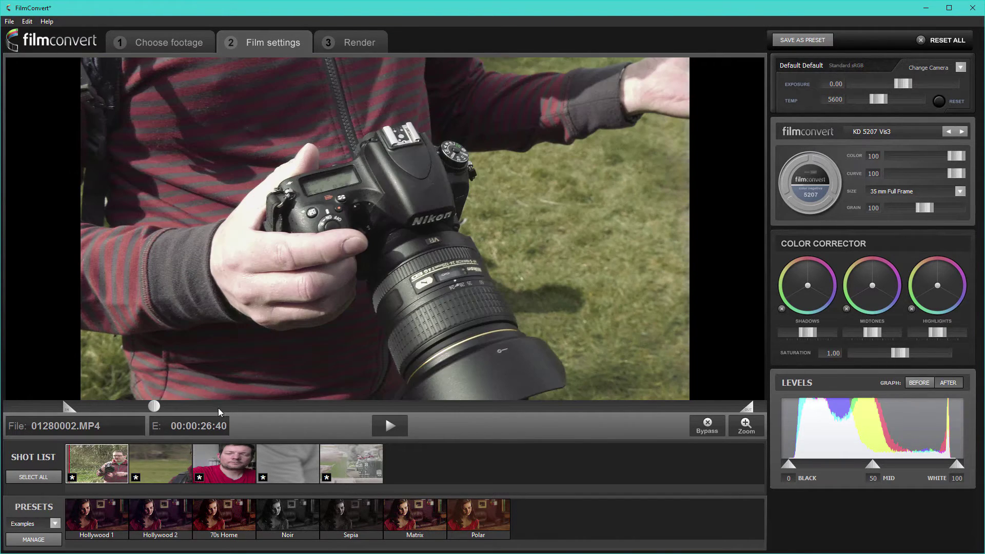
left_click(244, 408)
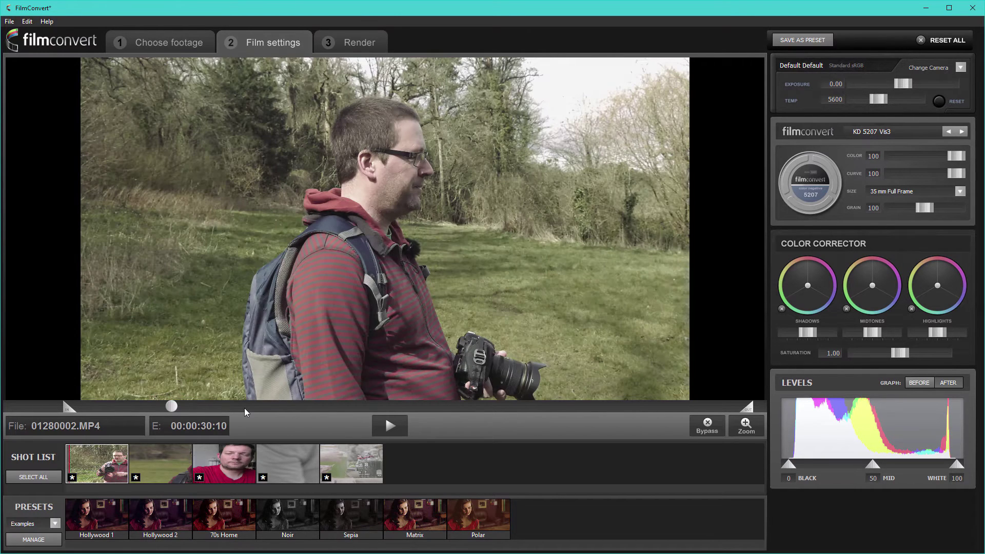
left_click(251, 399)
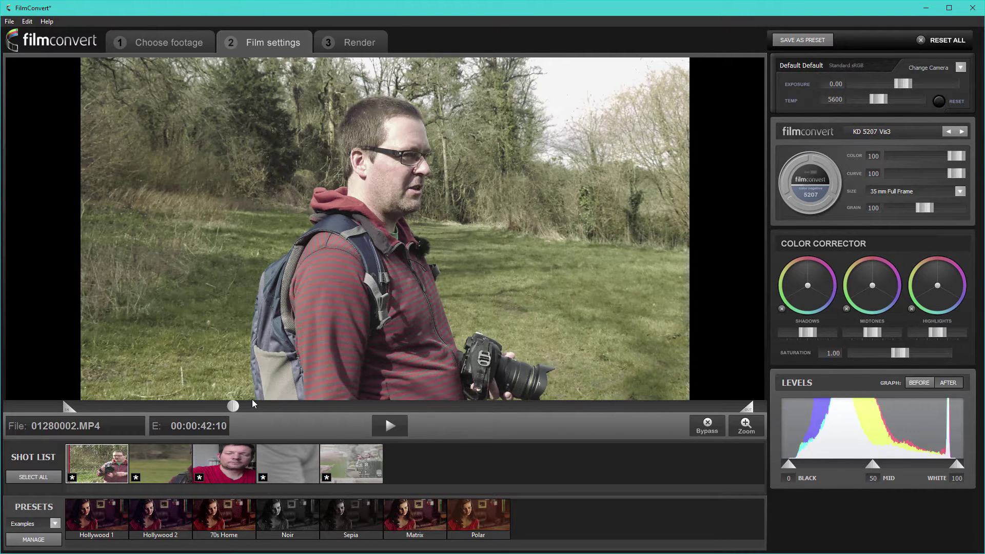
left_click(243, 406)
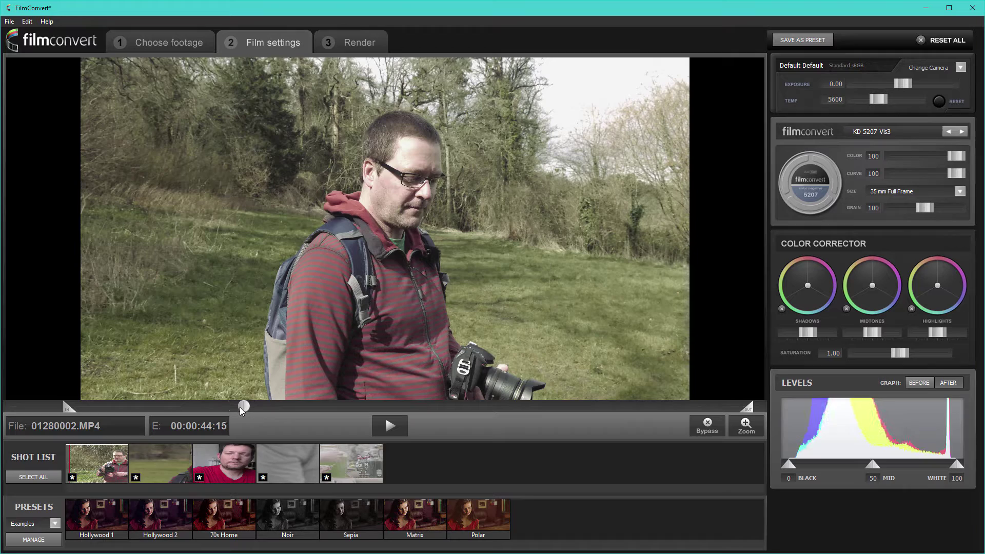
left_click(388, 427)
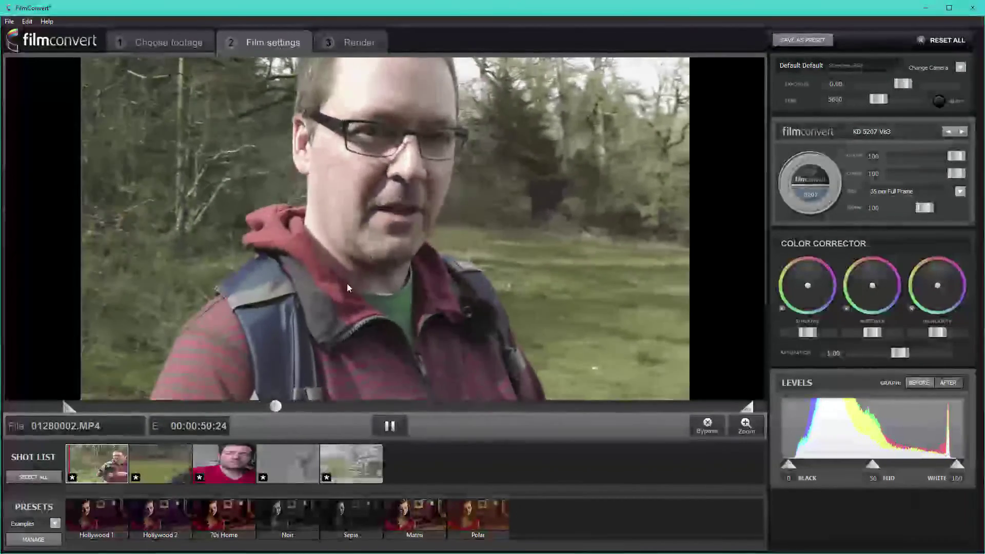
left_click(390, 426)
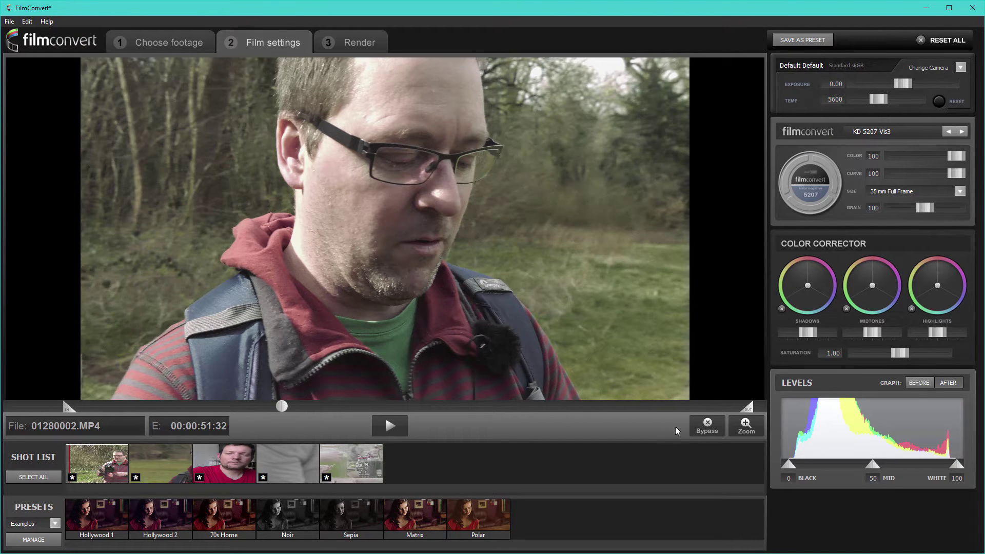
left_click(708, 428)
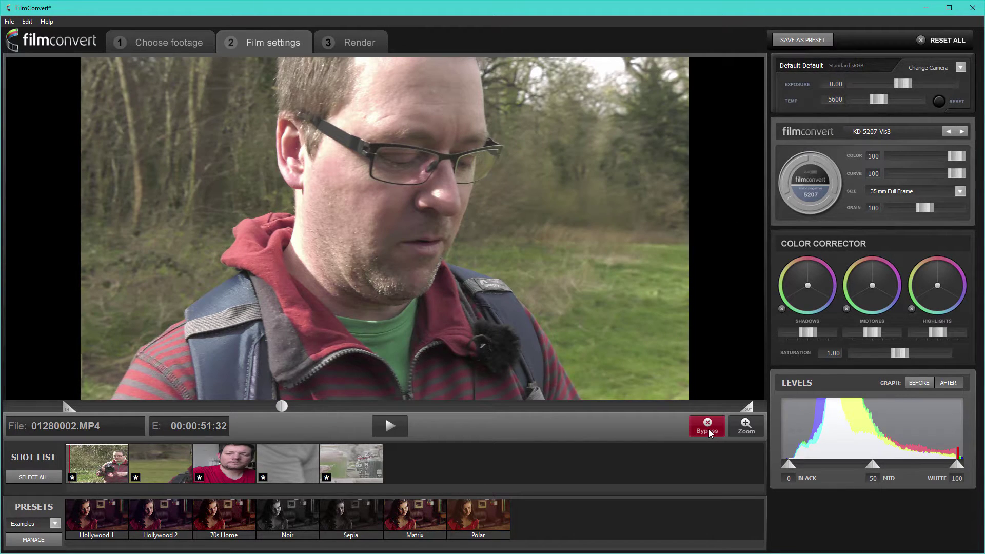
left_click(709, 428)
left_click(709, 429)
left_click(710, 433)
left_click(710, 433)
left_click(711, 433)
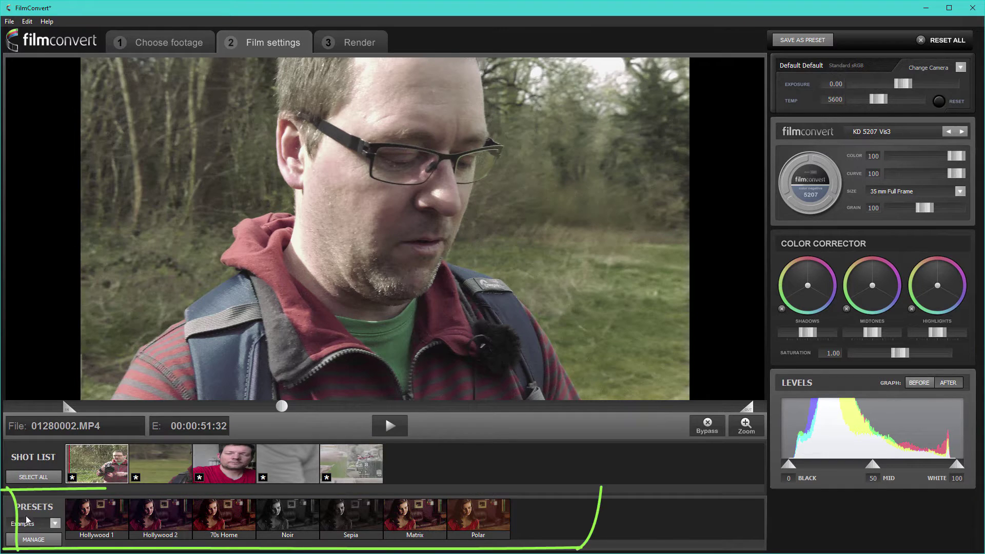
left_click(55, 523)
left_click(29, 540)
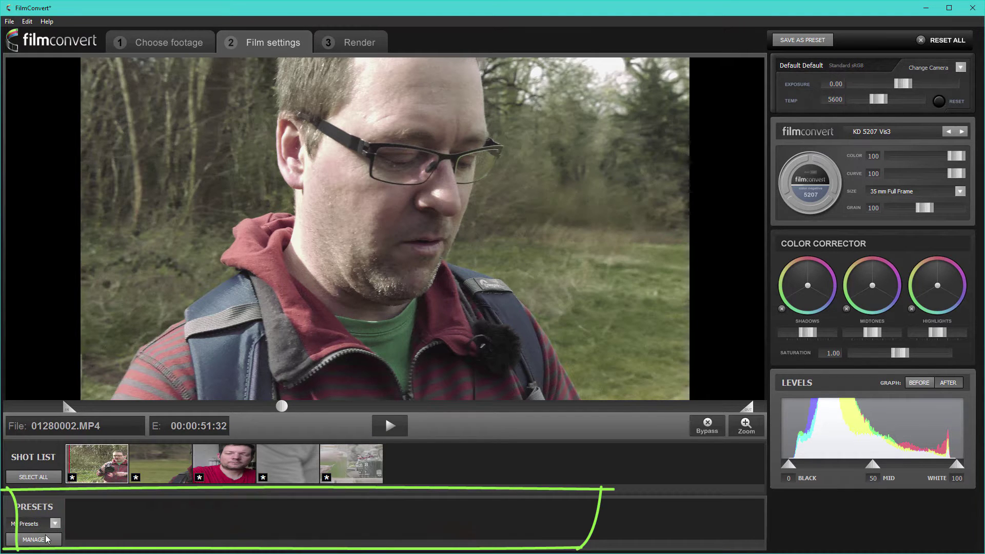
left_click(55, 523)
left_click(26, 533)
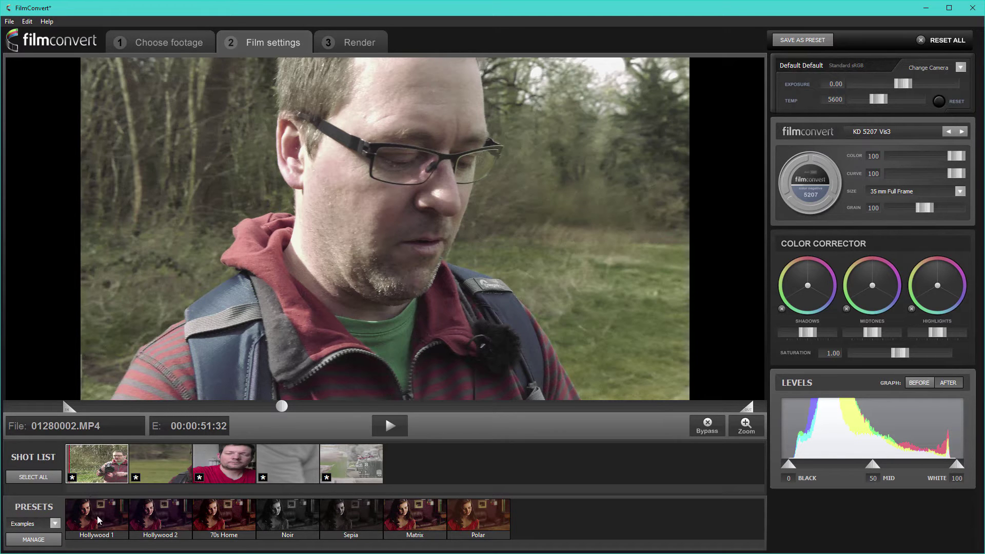
left_click(97, 516)
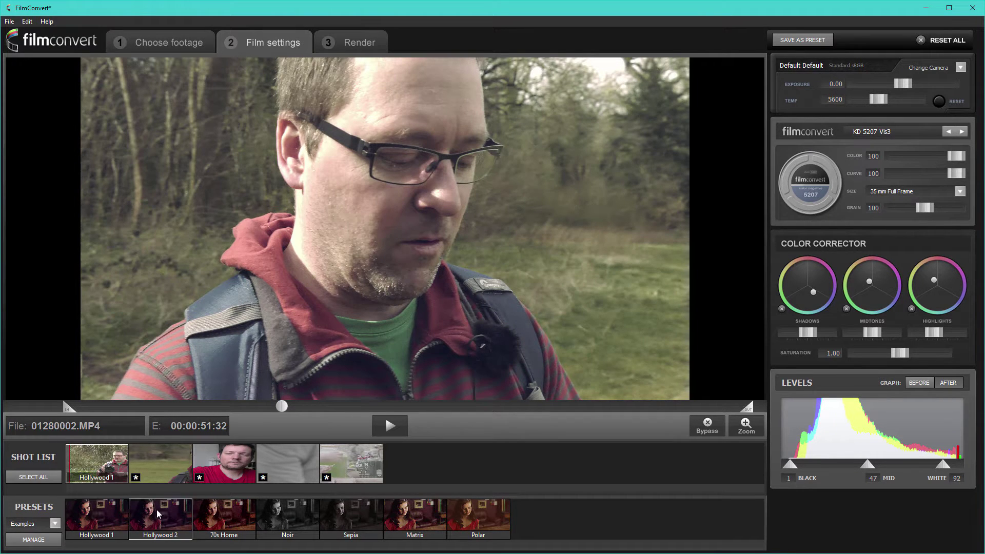
left_click(230, 513)
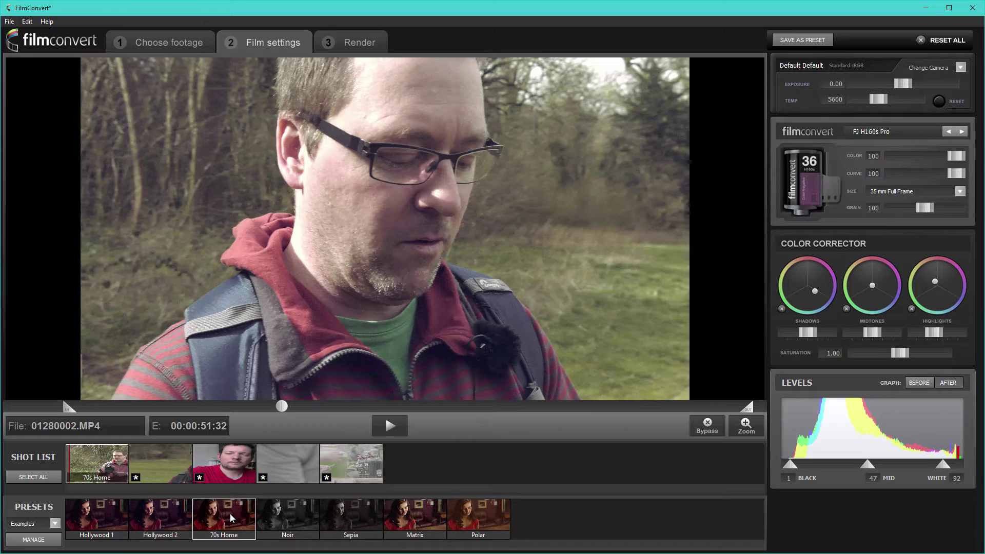
left_click(168, 514)
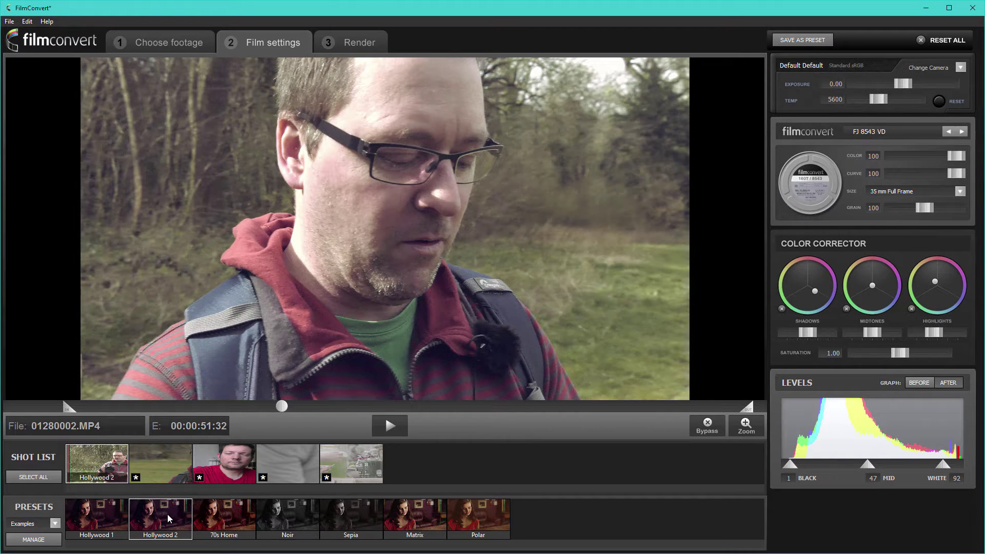
left_click(336, 518)
left_click(393, 511)
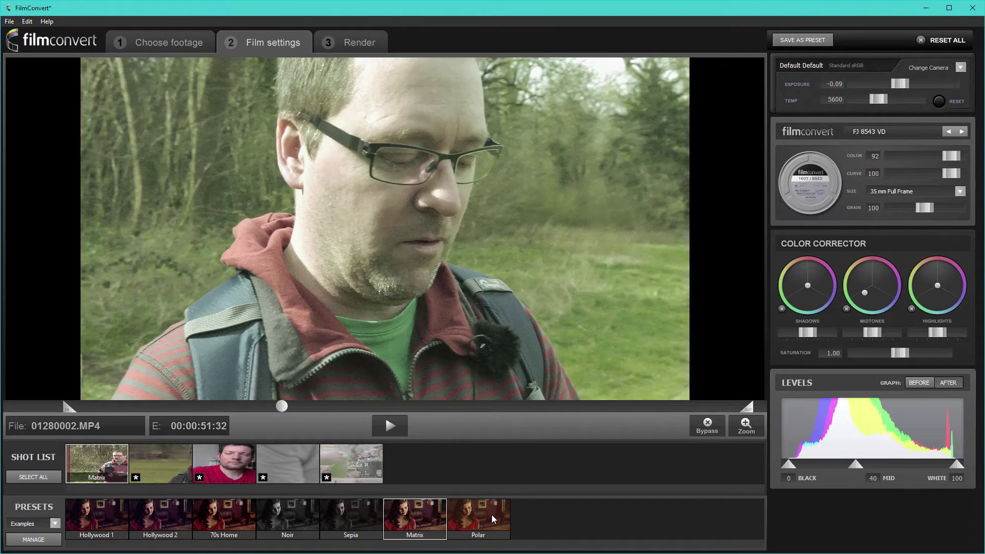
left_click(493, 519)
left_click(107, 513)
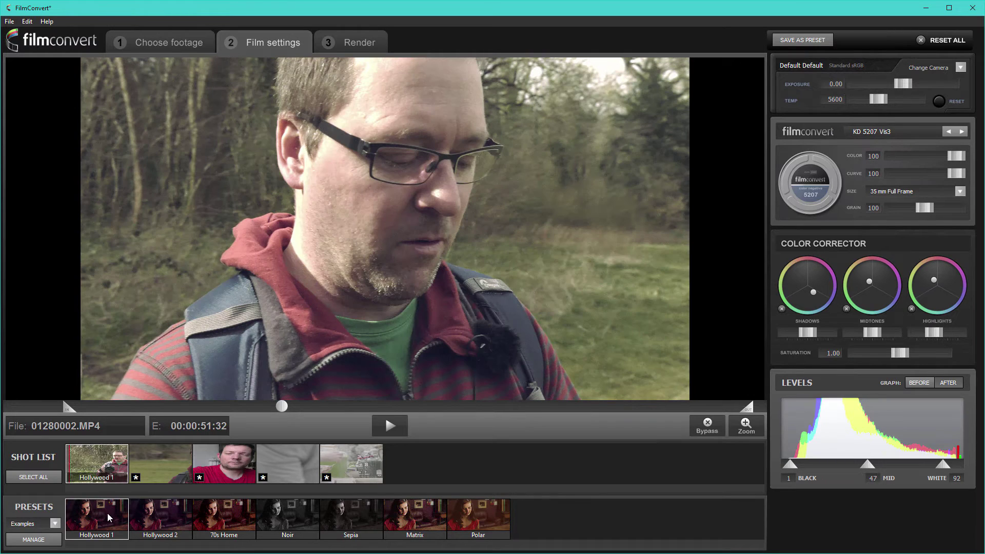
left_click(134, 514)
left_click(94, 515)
left_click(161, 512)
left_click(108, 513)
key("ctrl+z")
left_click(108, 511)
key("ctrl+z")
key("ctrl+z")
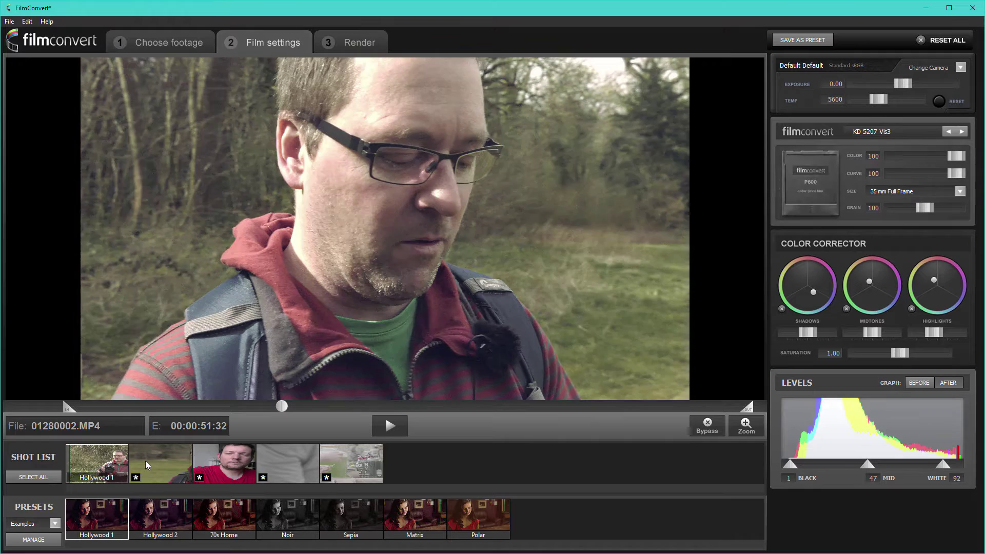
key("ctrl+z")
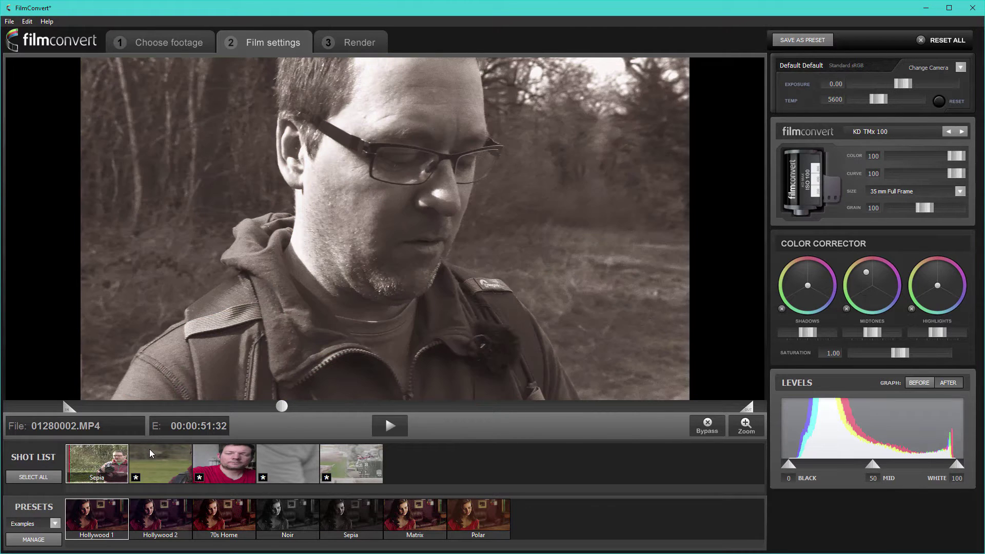
key("ctrl+z")
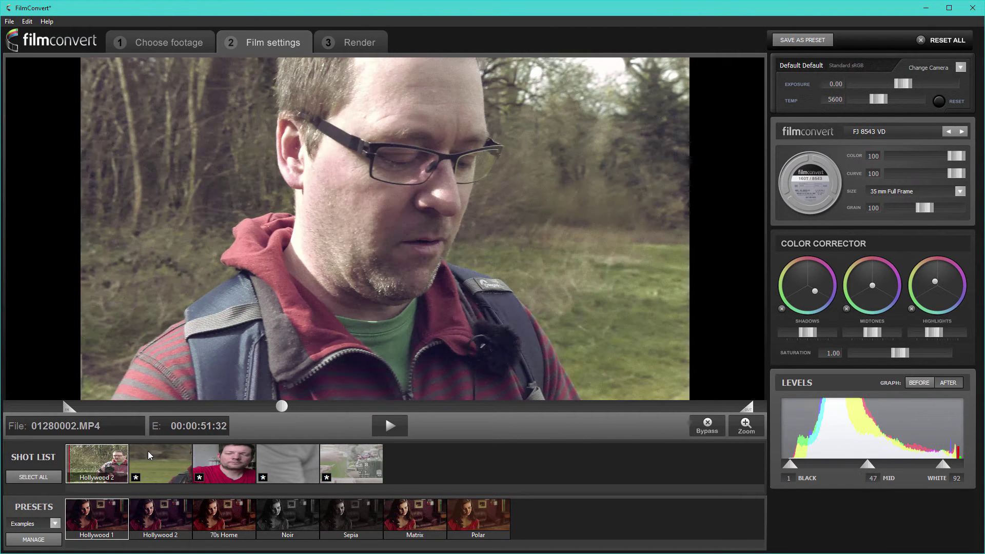
key("ctrl+z")
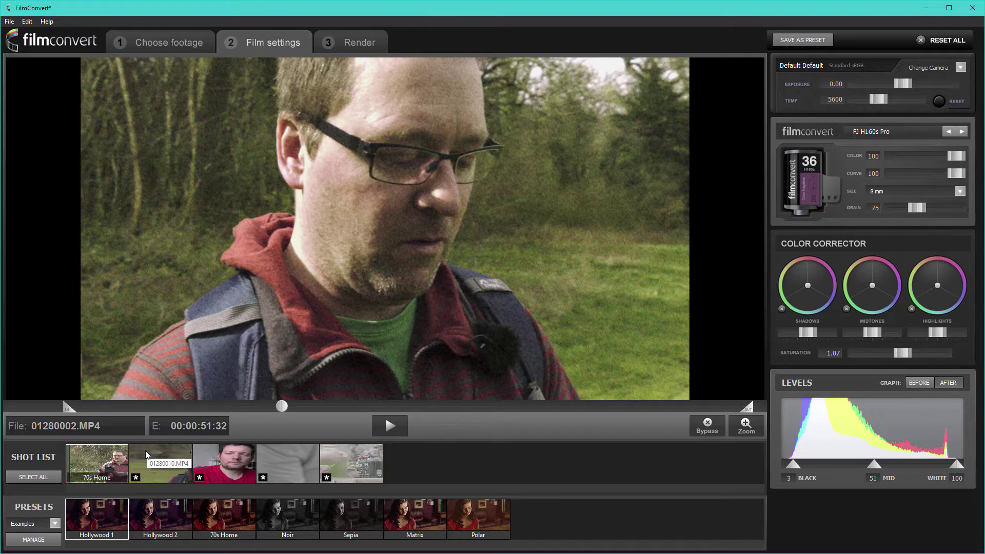
key("ctrl+y")
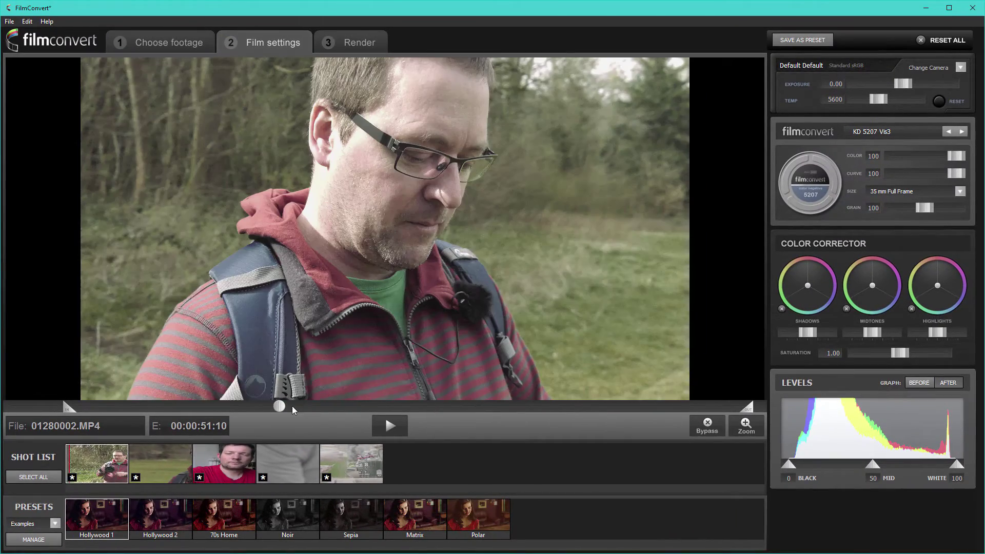
Scrub and play the outdoor clip, pausing on the man holding a camera at 00:01:02:12
left_click(311, 406)
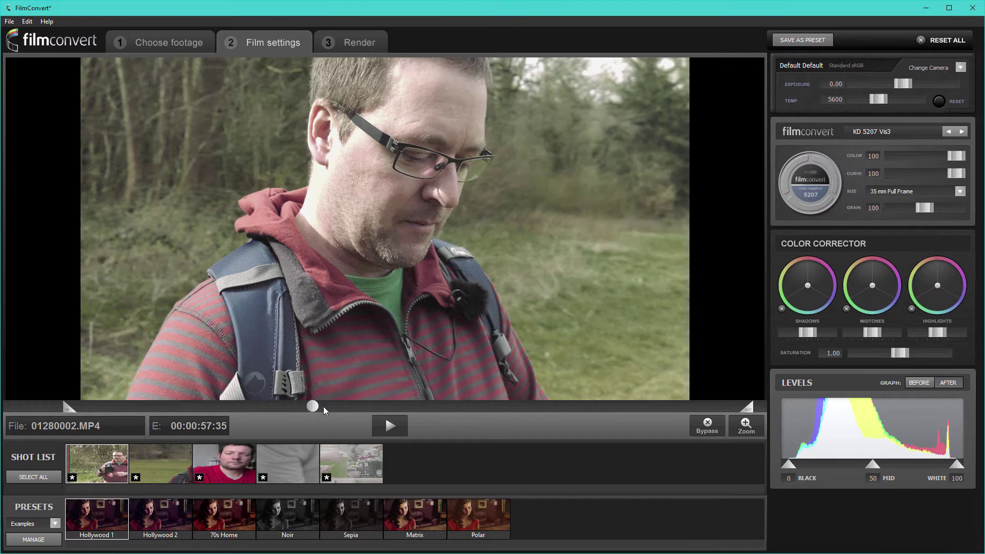
left_click(348, 406)
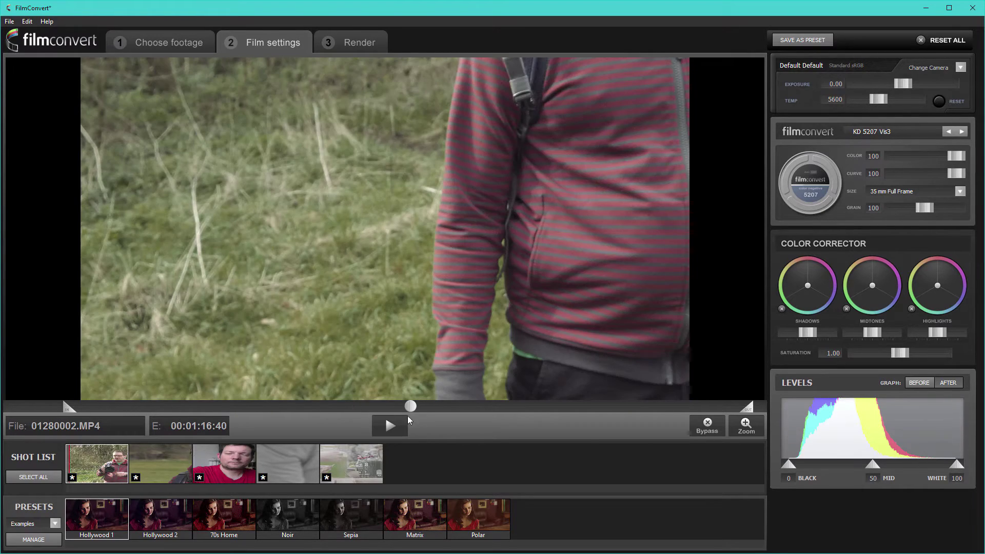
left_click(398, 426)
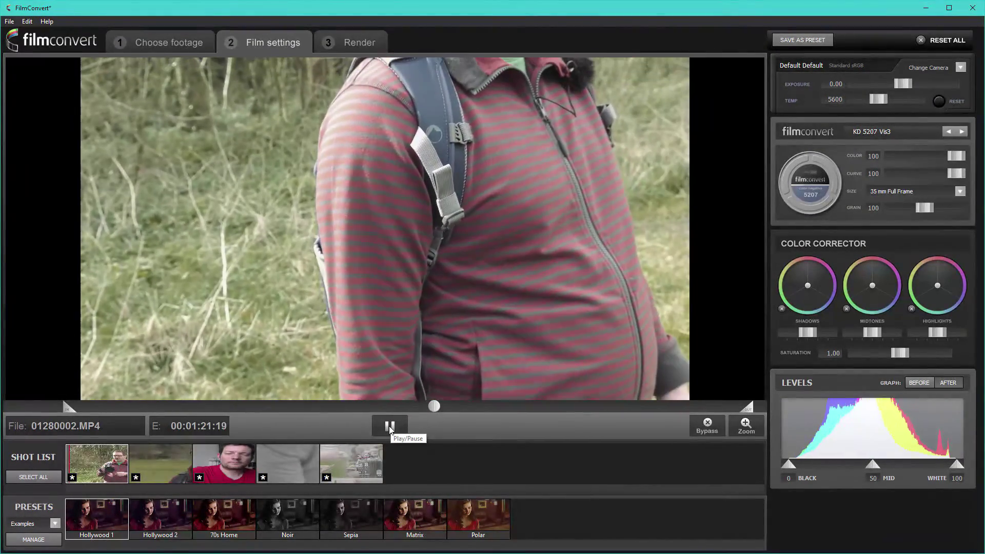
left_click(390, 427)
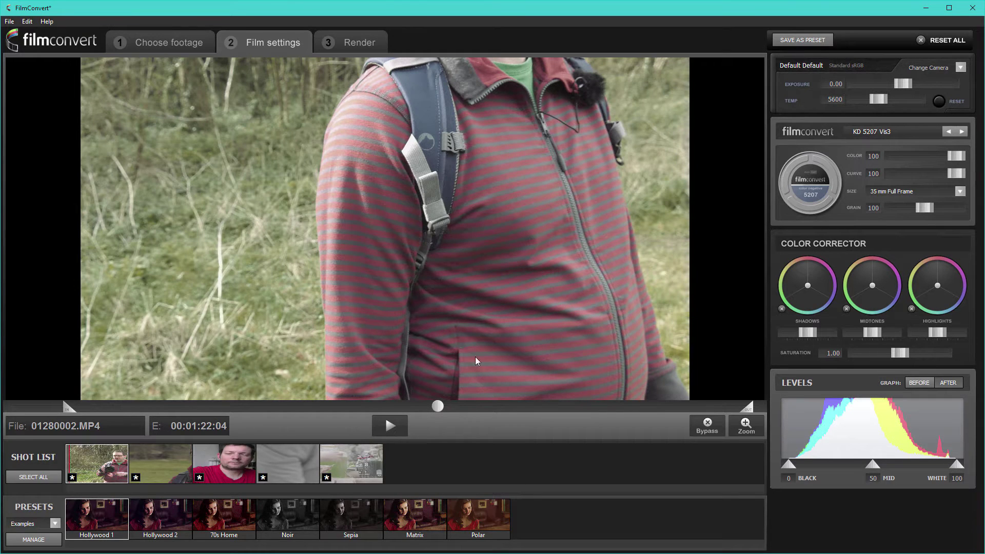
left_click(315, 406)
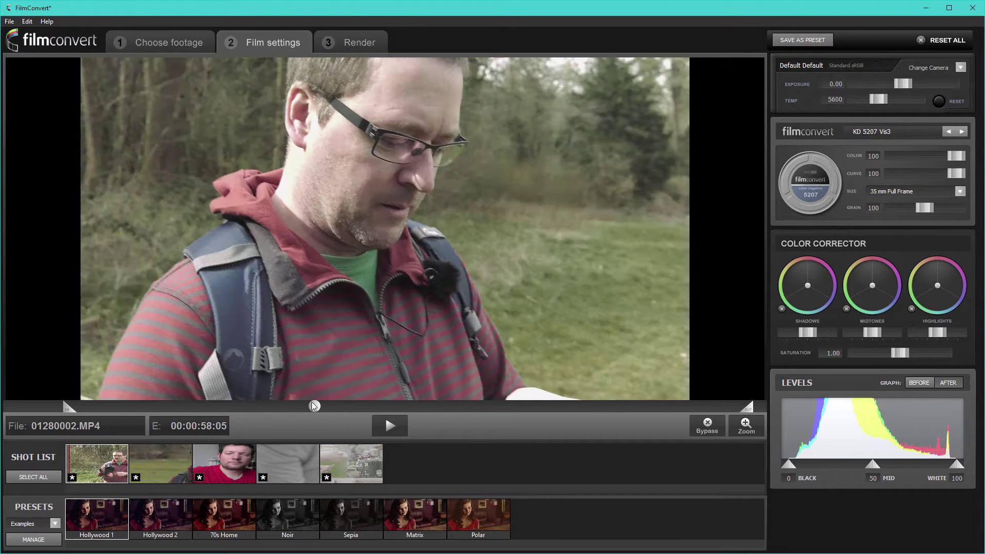
left_click(395, 431)
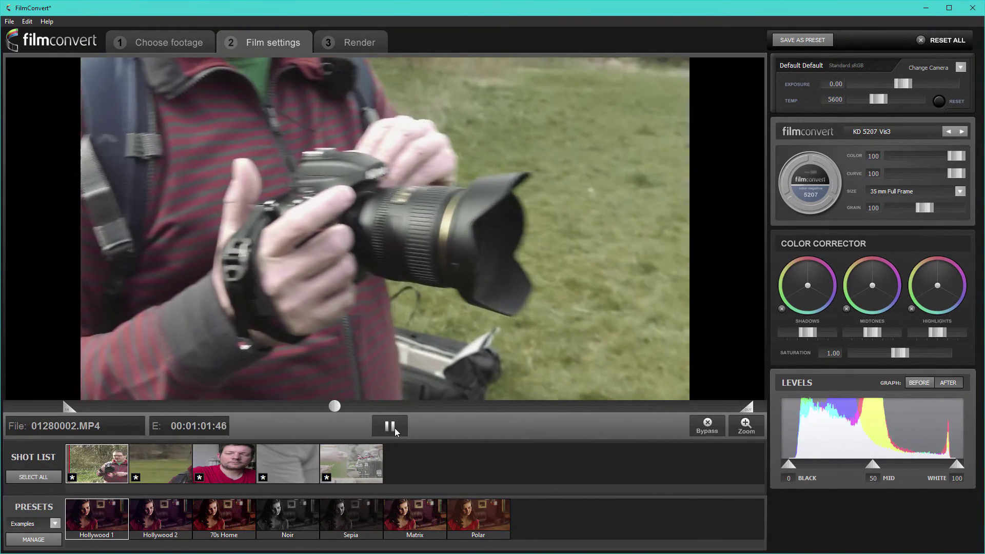
left_click(395, 431)
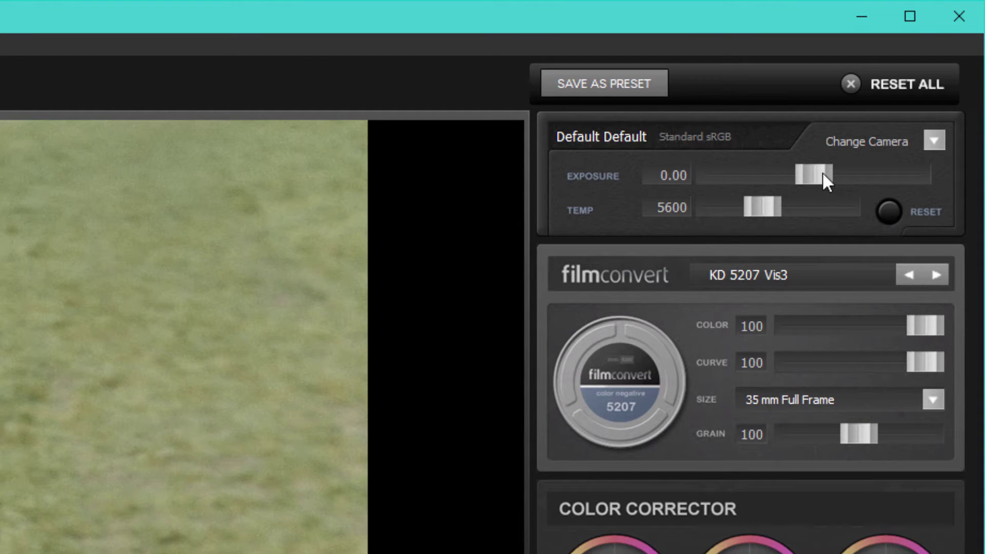
Experiment with the exposure and shadows sliders, then reset Shadows to its default
left_click_drag(815, 170, 814, 171)
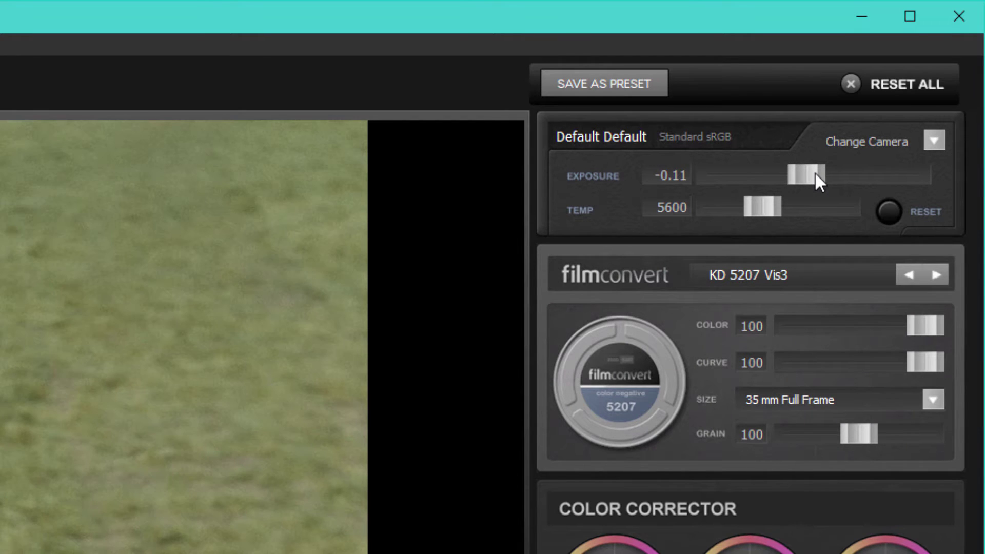
left_click(682, 176)
mouse_move(804, 174)
left_mouse_down()
mouse_move(820, 169)
mouse_move(813, 176)
left_mouse_up()
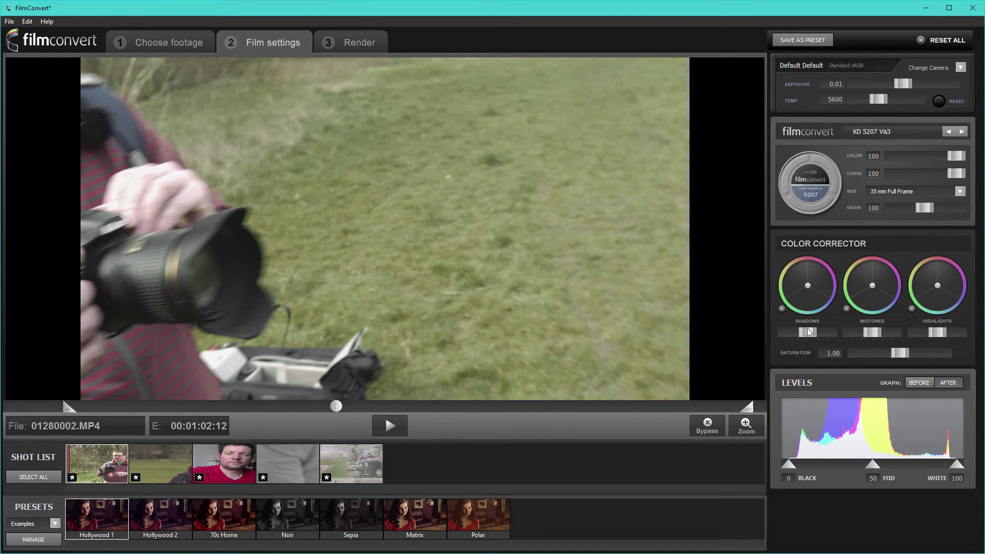
left_click_drag(809, 331, 810, 333)
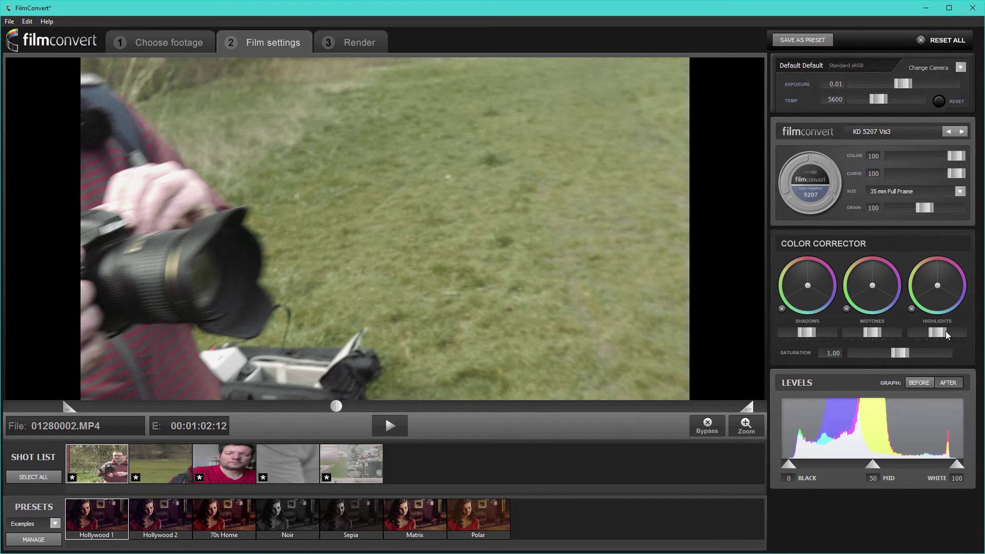
left_click_drag(810, 334, 815, 335)
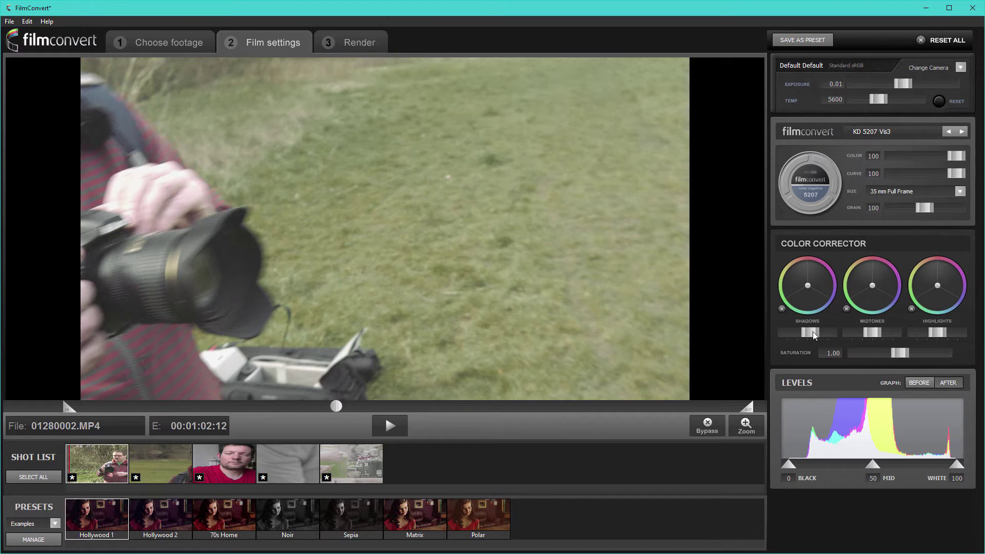
left_click(781, 308)
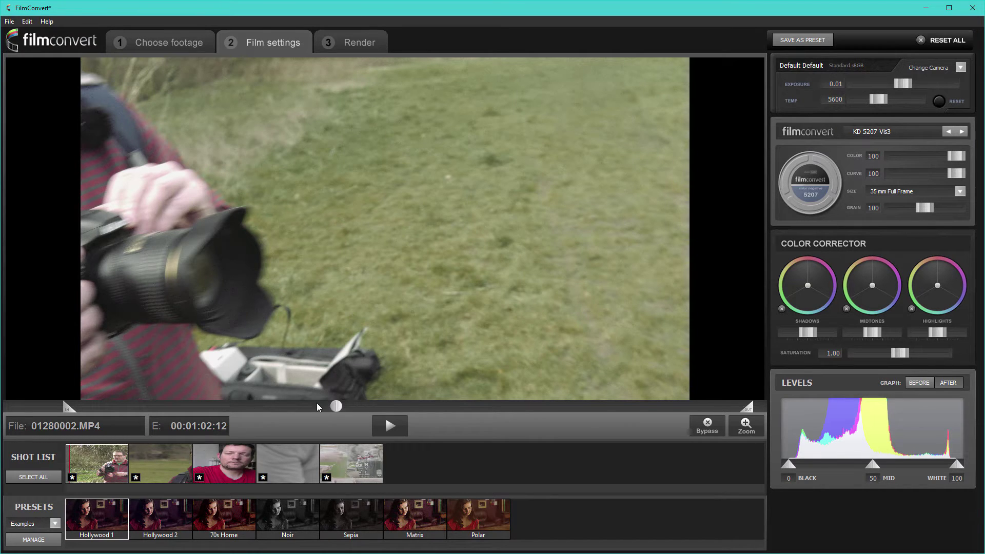
At frame 00:00:53:00, set exposure to -0.04, leaving highlights at default
left_click(332, 405)
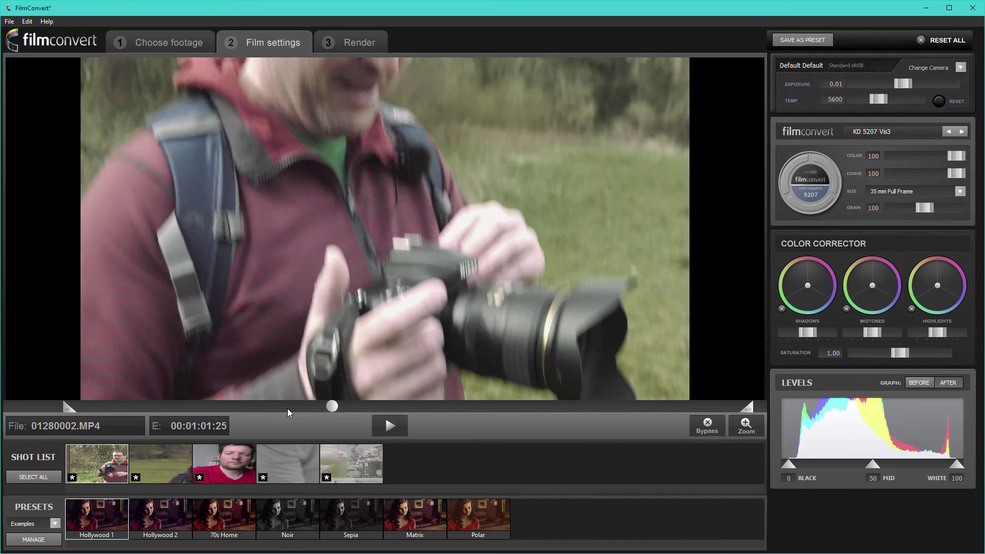
left_click(288, 410)
left_click(288, 409)
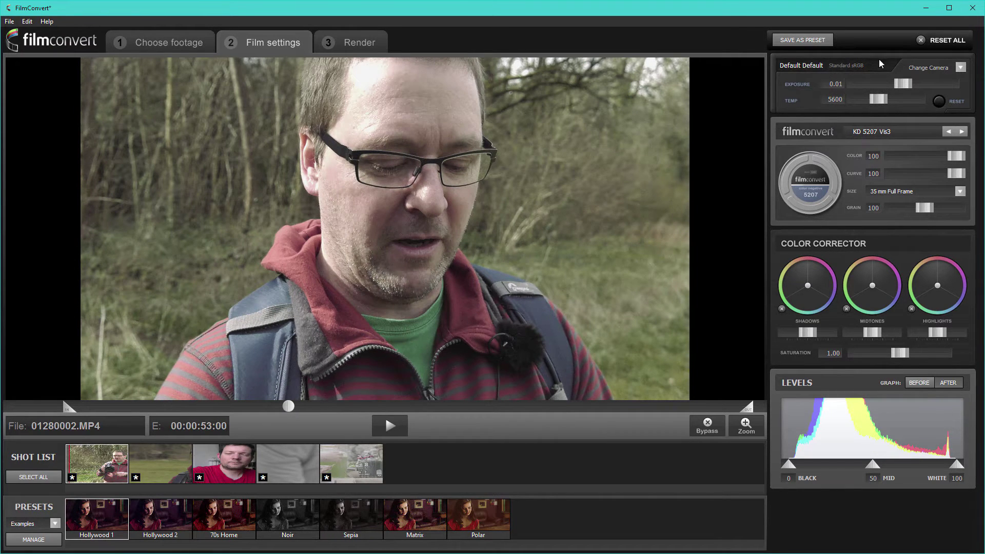
left_click_drag(906, 85, 904, 86)
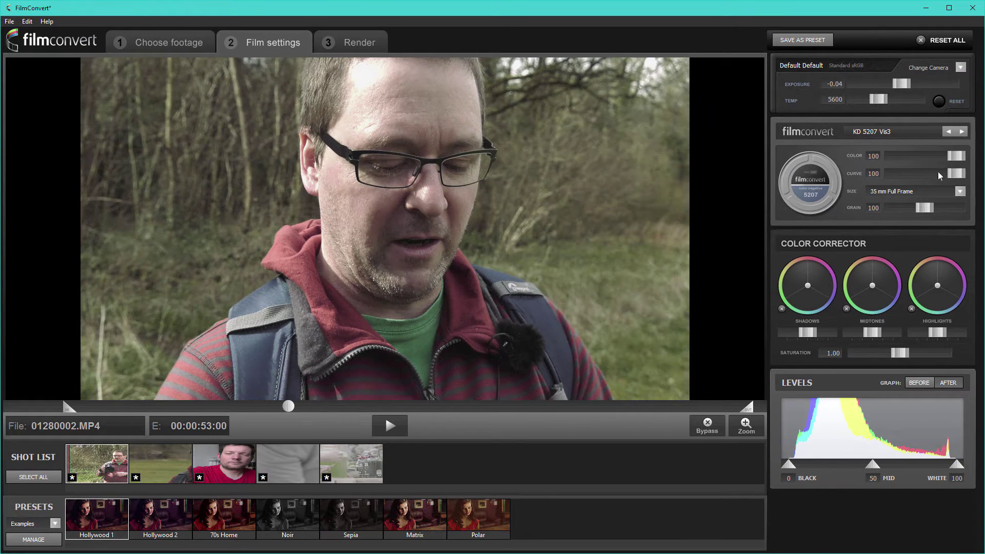
left_click_drag(956, 465, 981, 465)
mouse_move(939, 333)
left_mouse_down()
mouse_move(923, 334)
mouse_move(939, 334)
left_mouse_up()
Switch to RamDiskChat_1.mxf, move to a later frame, and compare graded versus bypassed footage
left_click(222, 466)
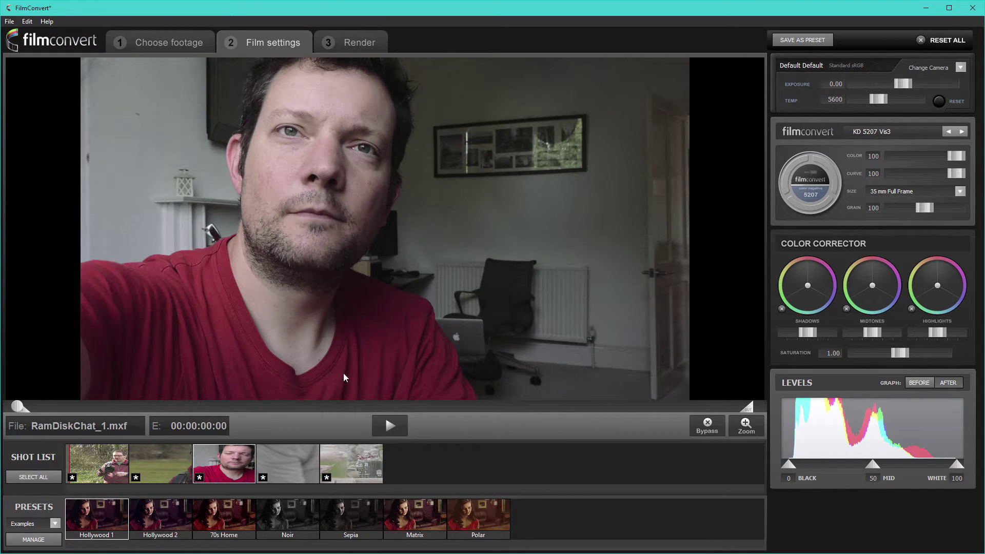
left_click_drag(17, 406, 206, 406)
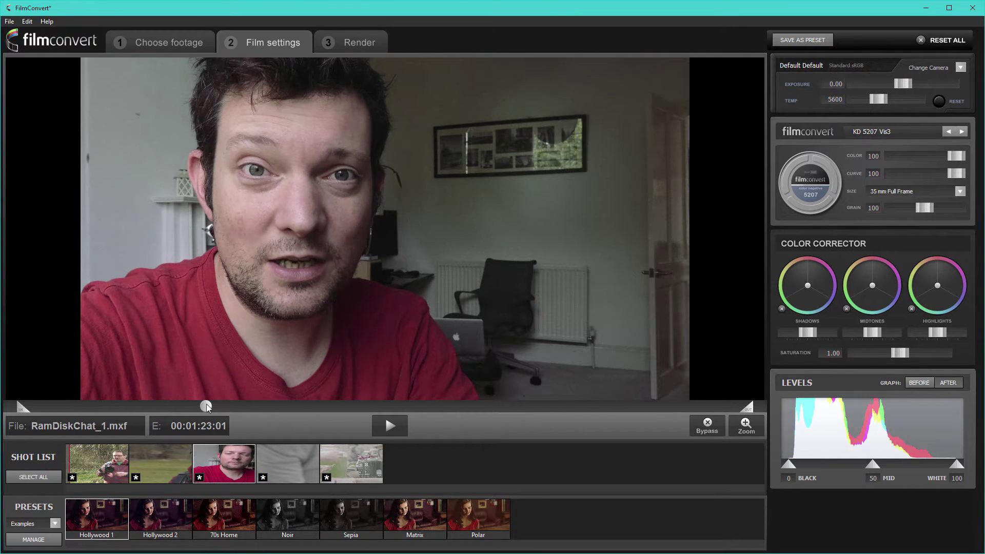
left_click(710, 432)
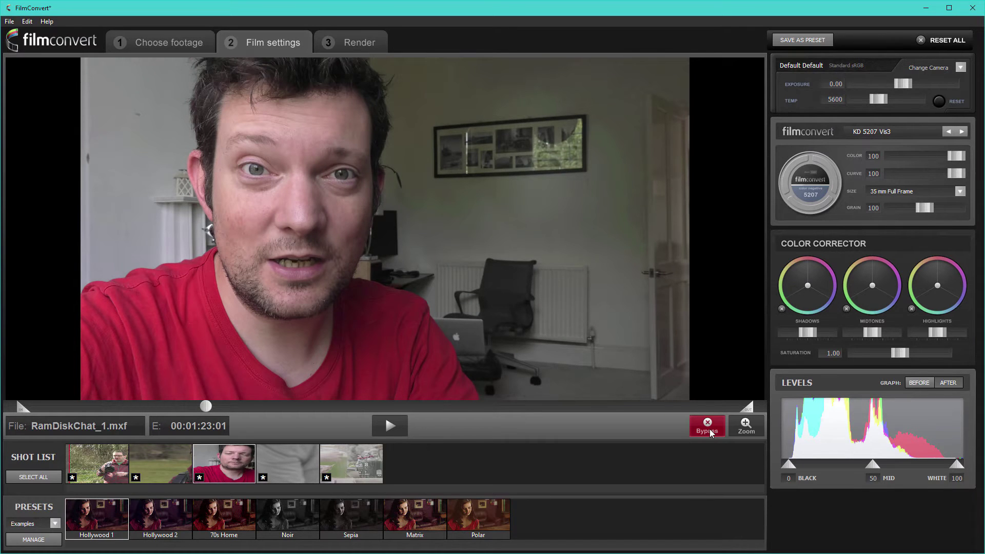
left_click(710, 432)
left_click(710, 431)
left_click(710, 431)
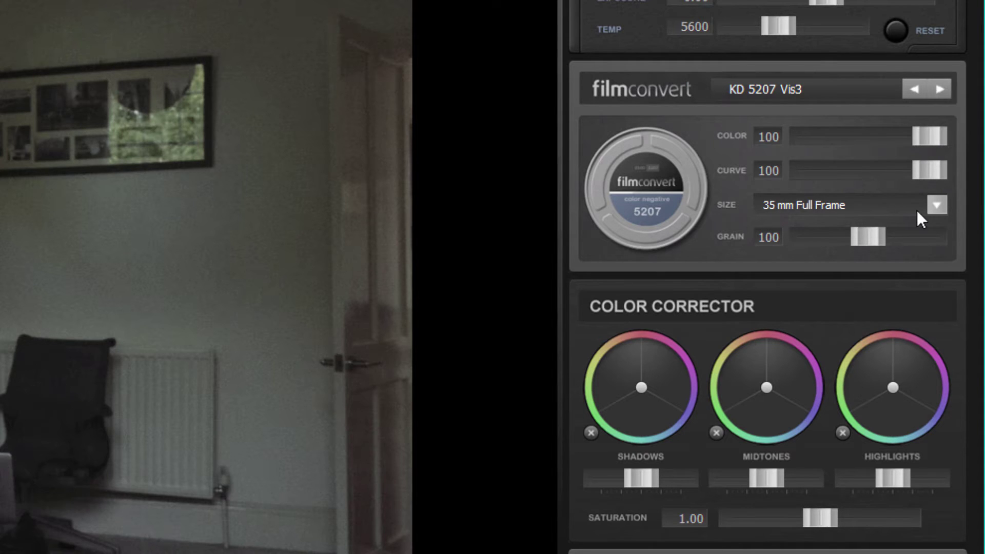
Try 8 mm film size, return to 35 mm Full Frame, and set grain to 97
left_click(943, 204)
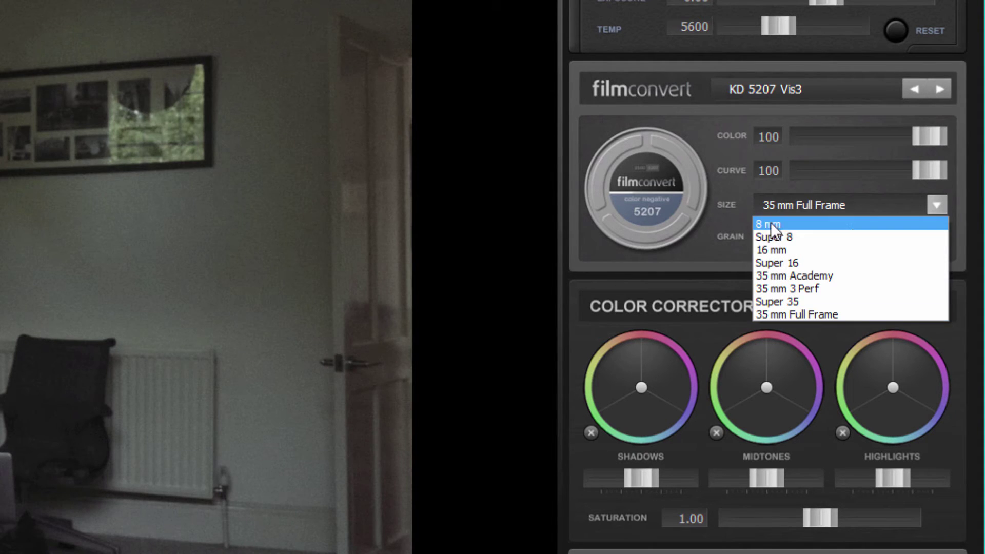
left_click(770, 222)
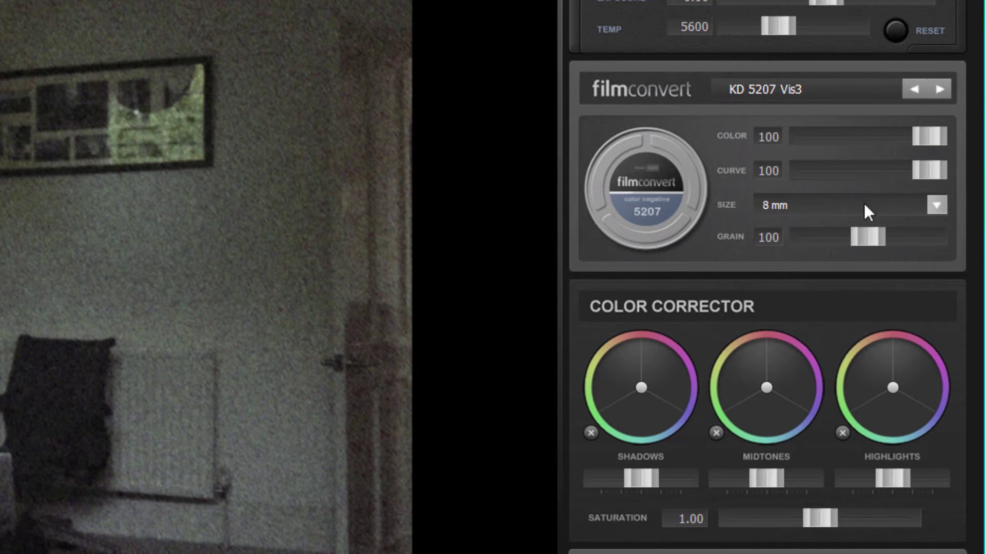
left_click(938, 205)
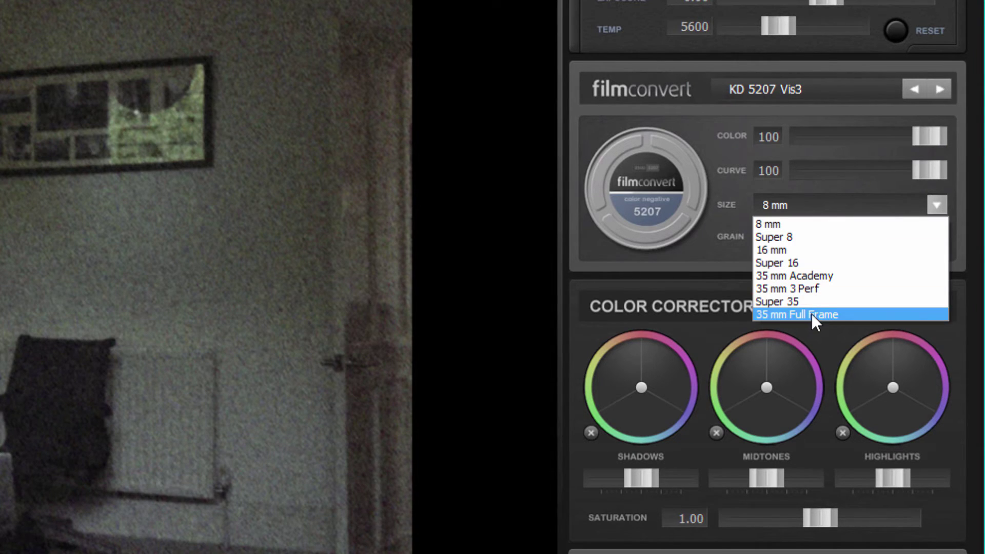
left_click(815, 321)
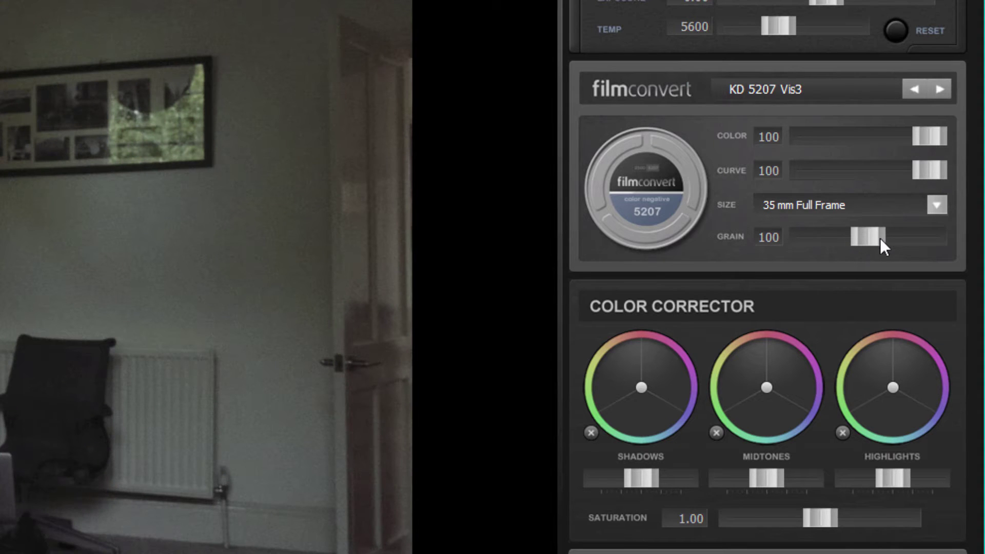
mouse_move(871, 235)
left_mouse_down()
mouse_move(940, 234)
mouse_move(859, 241)
mouse_move(869, 241)
left_mouse_up()
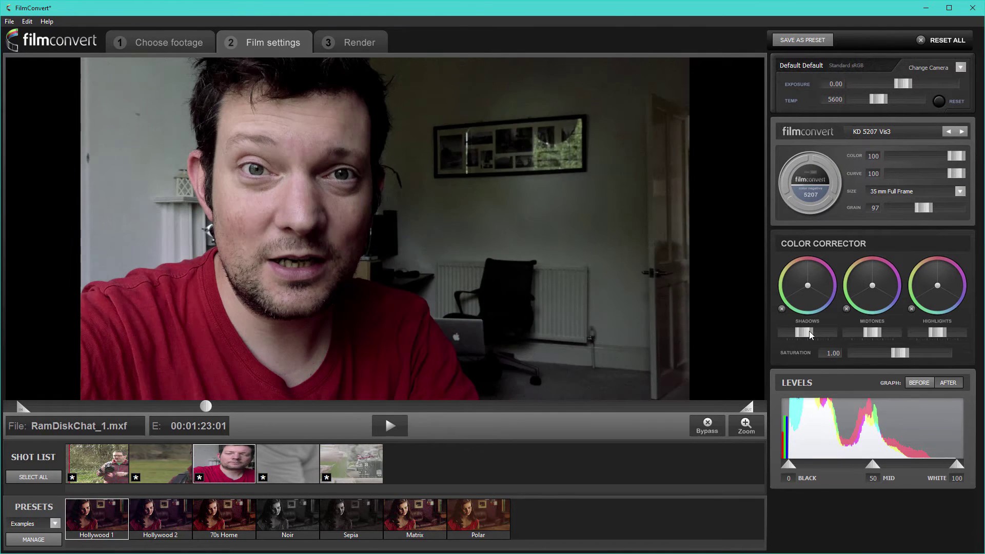
Fine-tune the interview clip's shadows, midtones and highlights levels and test lower saturation
left_click_drag(809, 333, 804, 334)
left_click(810, 333)
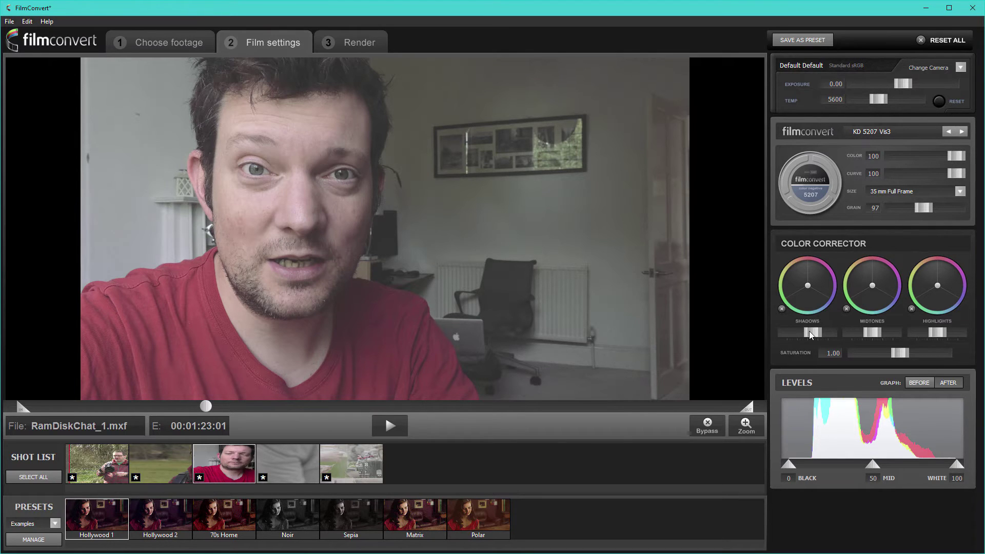
left_click_drag(943, 339, 940, 335)
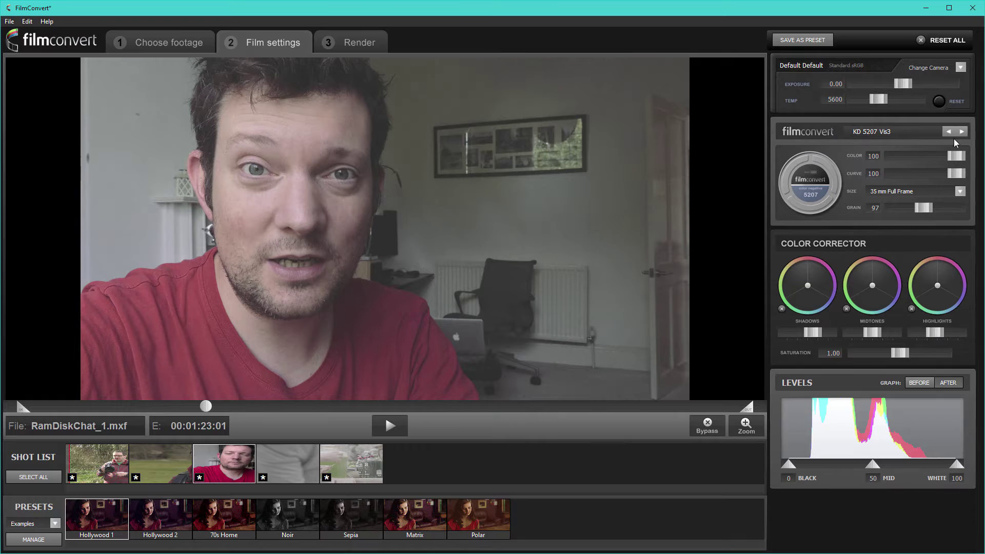
left_click_drag(813, 333, 811, 333)
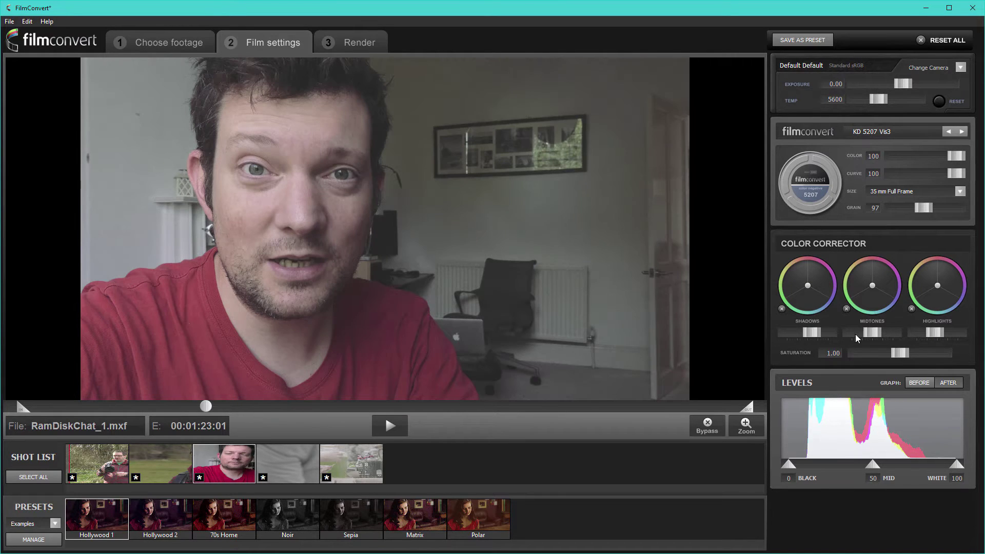
left_click_drag(878, 332, 873, 333)
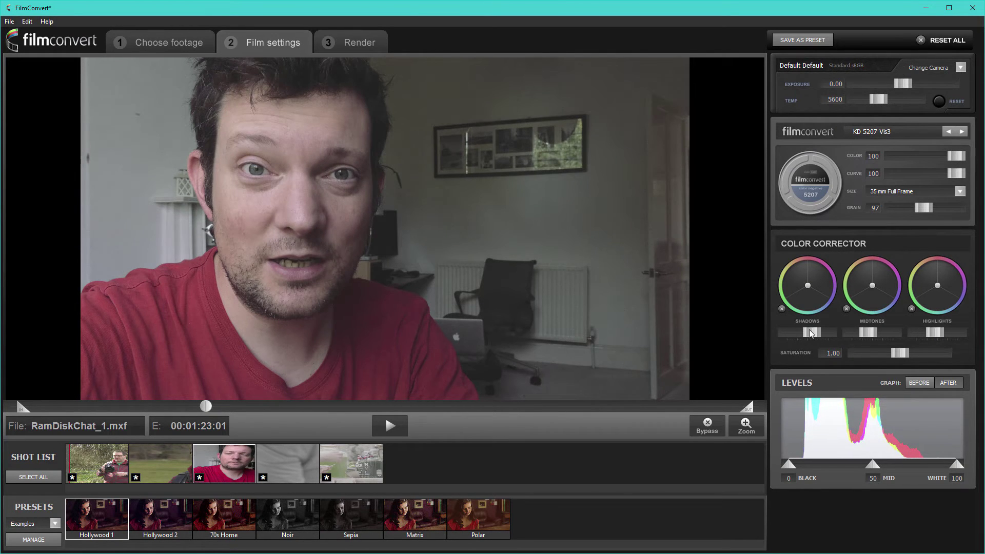
left_click_drag(808, 334, 810, 333)
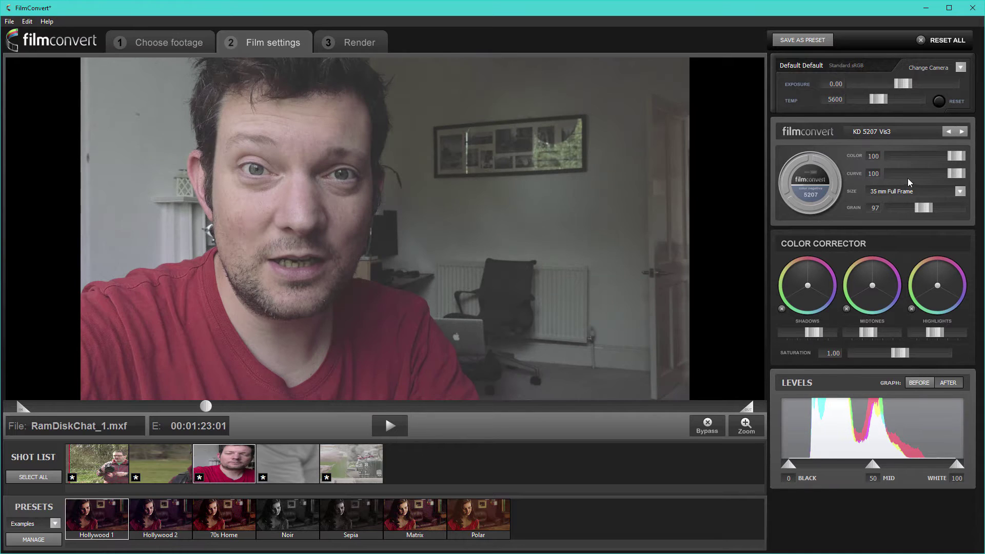
mouse_move(903, 354)
left_mouse_down()
mouse_move(873, 354)
mouse_move(903, 354)
left_mouse_up()
Adjust the midtone colour balance, raise saturation to 1.18 and temperature to 6287
left_click_drag(875, 290, 800, 279)
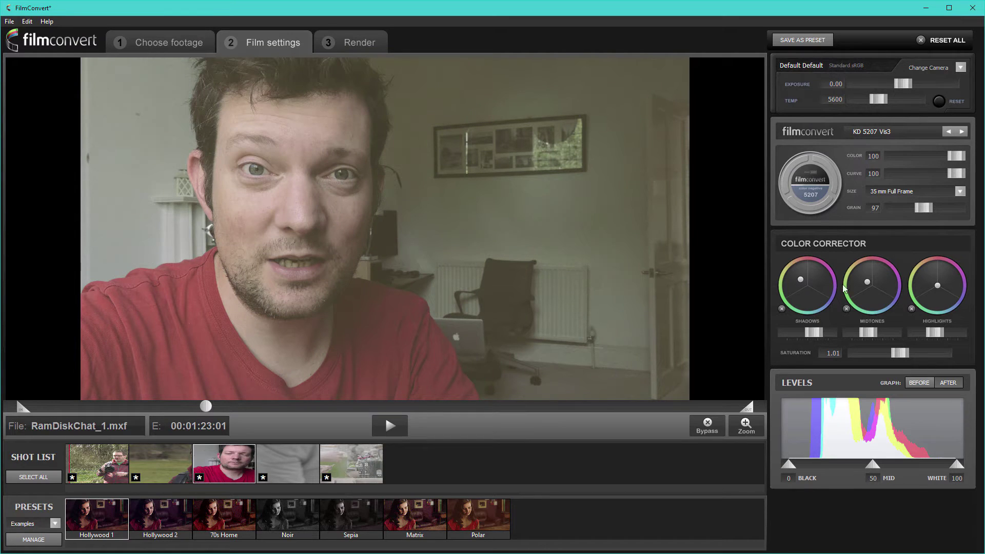
left_click_drag(867, 285, 876, 291)
left_click_drag(819, 333, 817, 335)
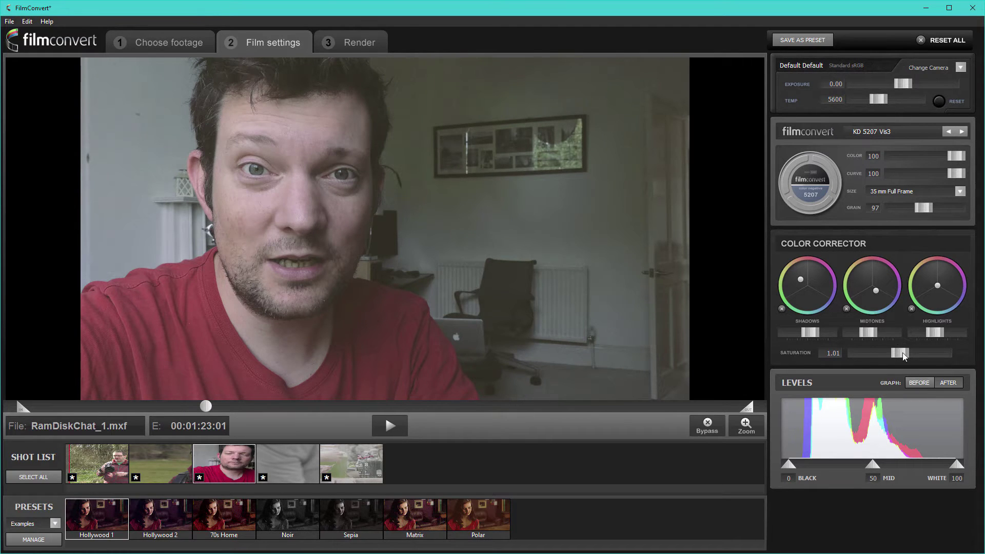
left_click_drag(903, 356, 911, 354)
left_click_drag(877, 101, 882, 101)
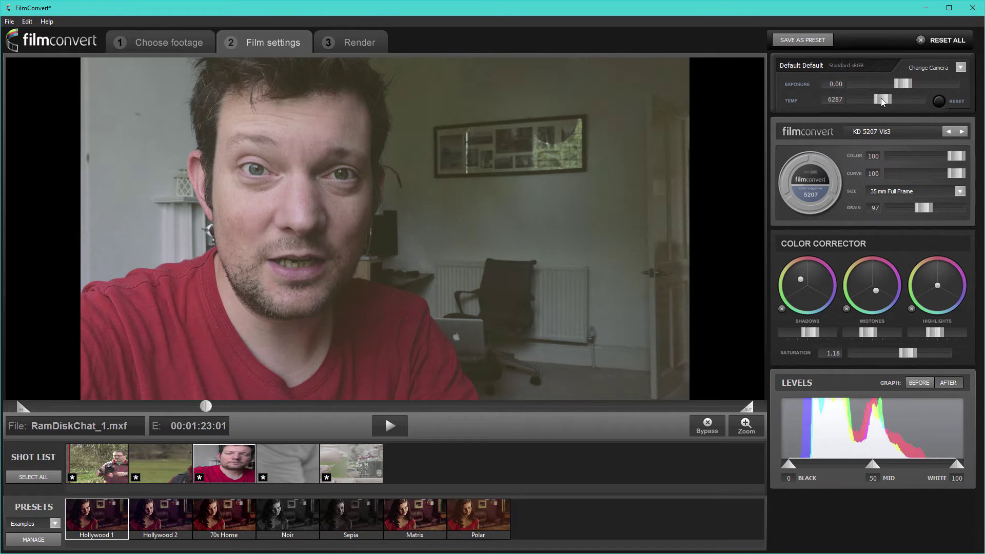
At 00:02:39:18, shift the Shadows colour wheel toward the upper-left to remove the purple cast
left_click(334, 405)
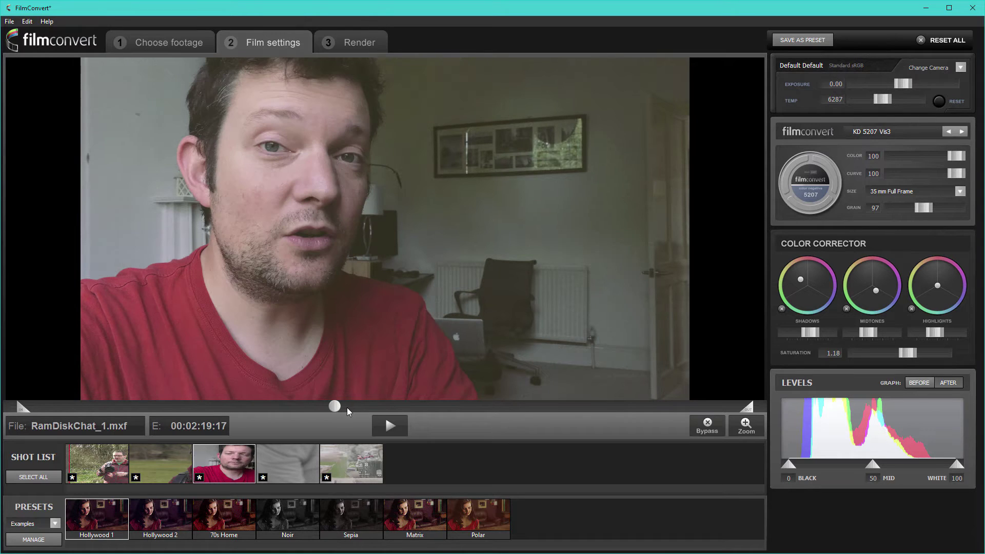
left_click(378, 406)
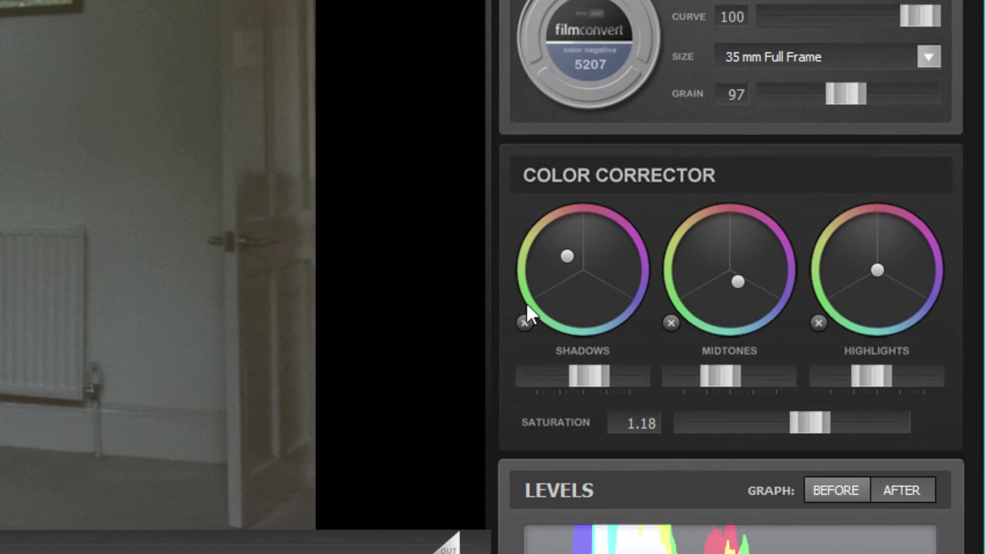
left_click_drag(570, 256, 611, 269)
left_click_drag(611, 193, 576, 175)
left_click_drag(577, 118, 574, 121)
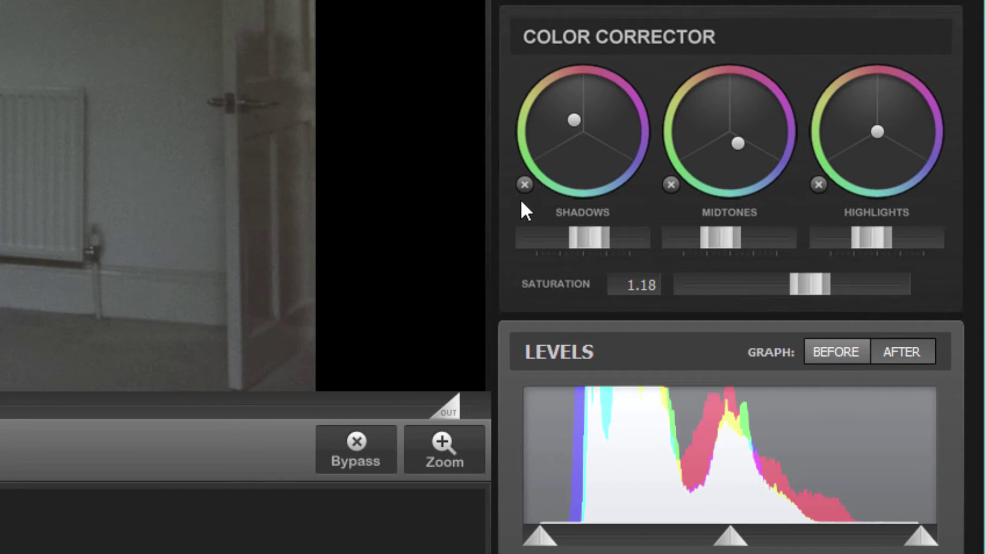
Clear the Shadows colour wheel, reset all grading settings, and turn film colour to 0
left_click(524, 184)
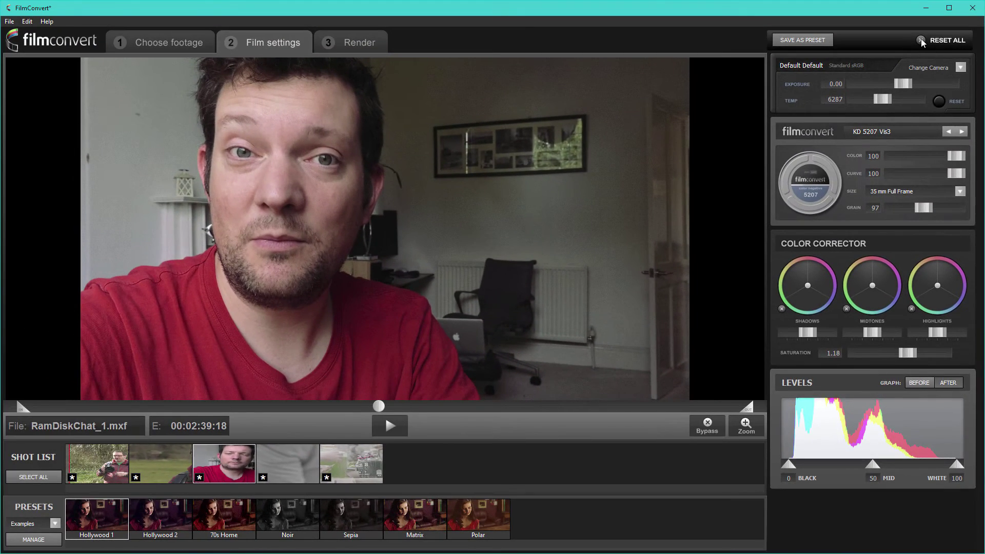
left_click(921, 41)
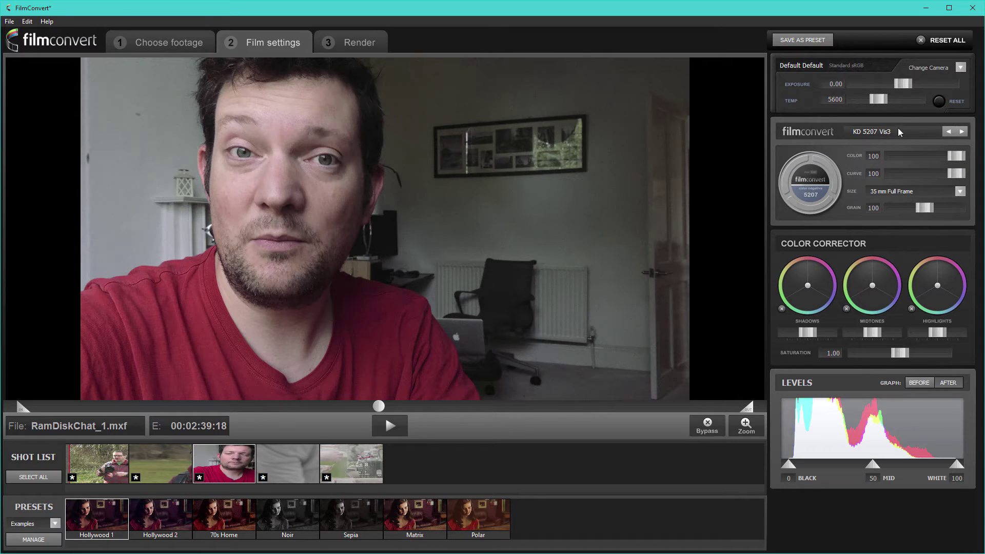
left_click_drag(951, 156, 889, 162)
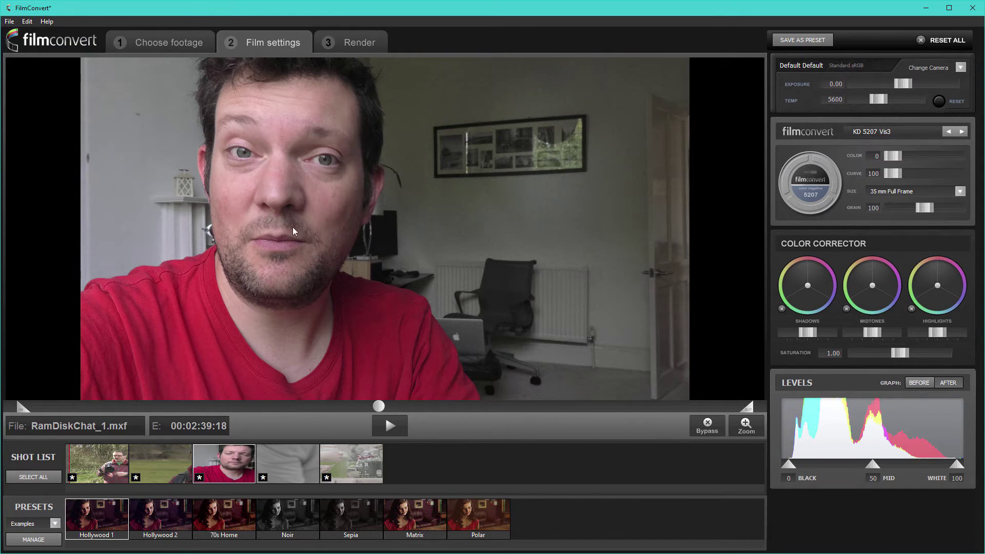
Adjust the shadows and highlights levels to avoid black clipping, then restore film colour to 100
left_click_drag(807, 332, 867, 333)
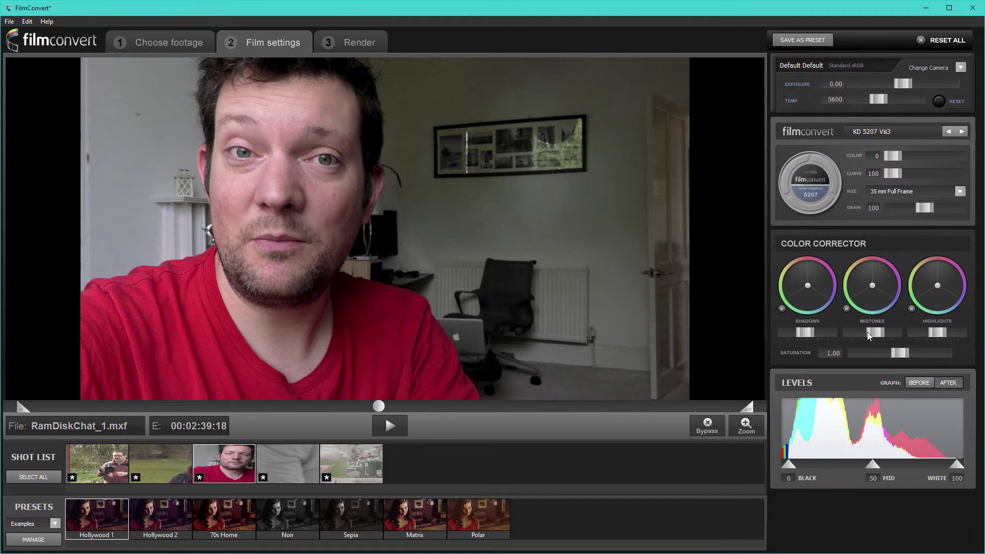
left_click_drag(938, 332, 933, 333)
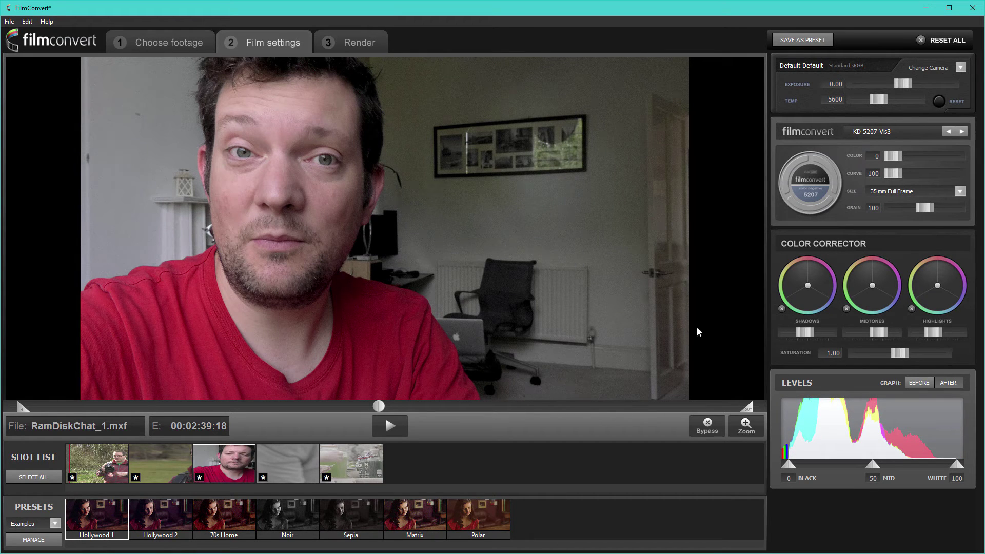
mouse_move(809, 333)
left_mouse_down()
mouse_move(819, 333)
mouse_move(811, 334)
left_mouse_up()
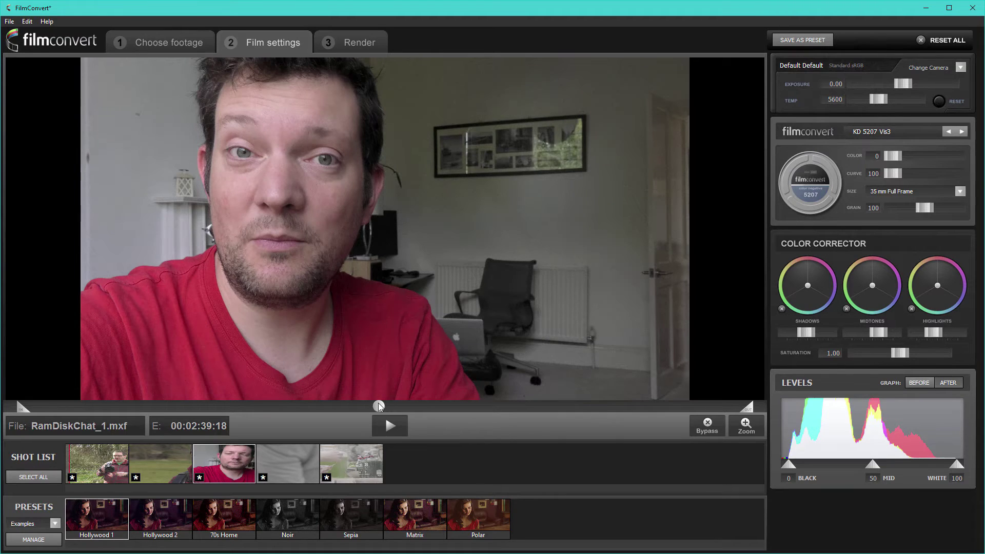
left_click_drag(379, 406, 367, 406)
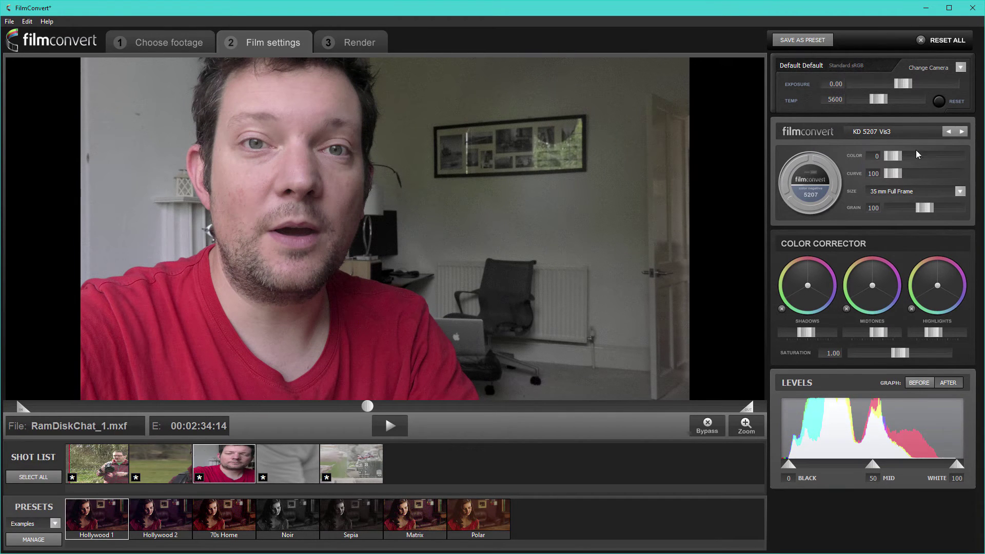
left_click_drag(892, 157, 956, 155)
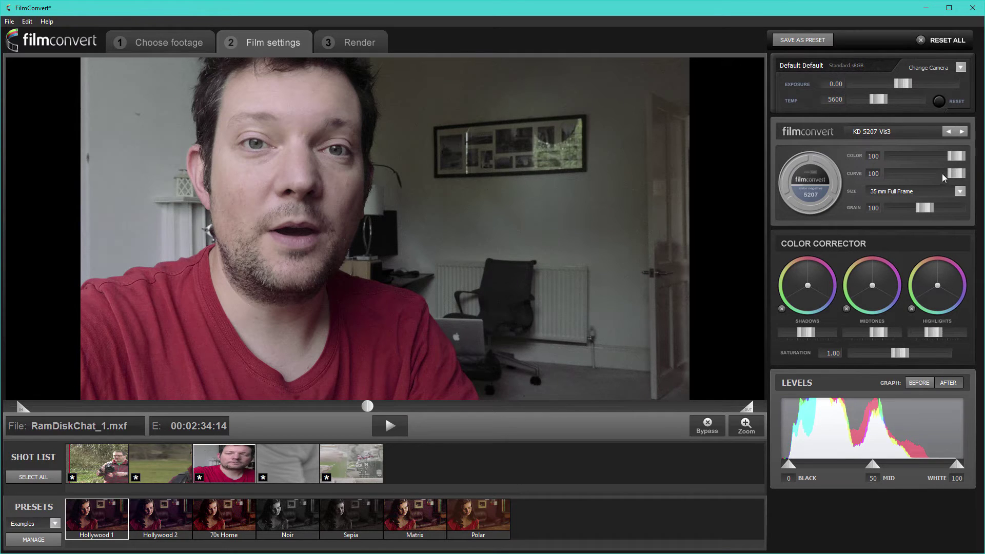
left_click(923, 132)
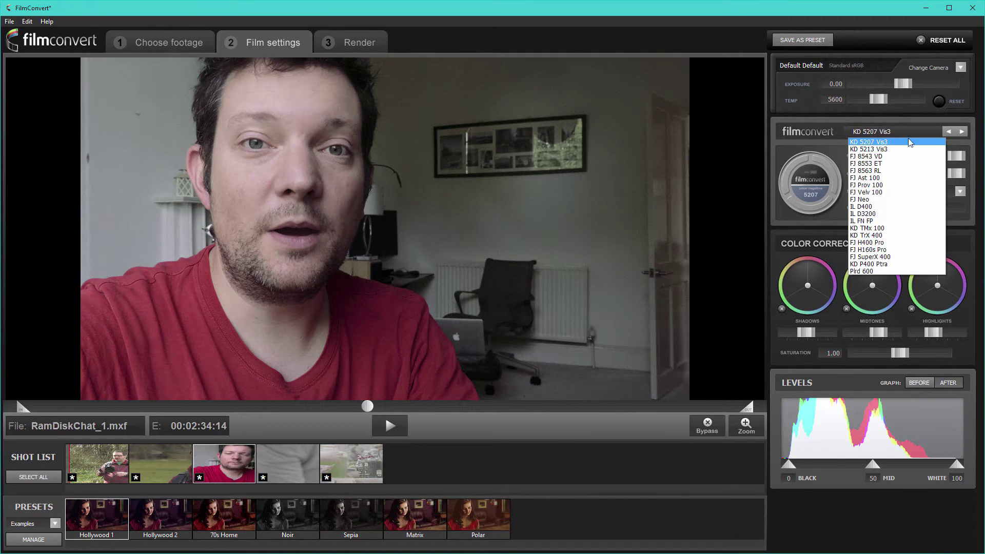
left_click(879, 132)
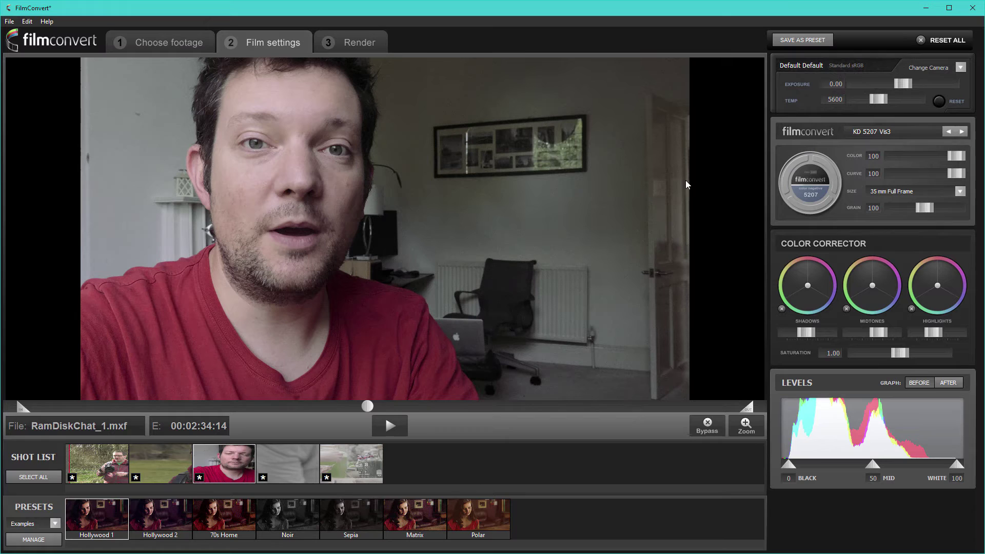
Select the fourth shot-list clip, the boat footage, and move to frame 00:00:07:20
left_click(278, 461)
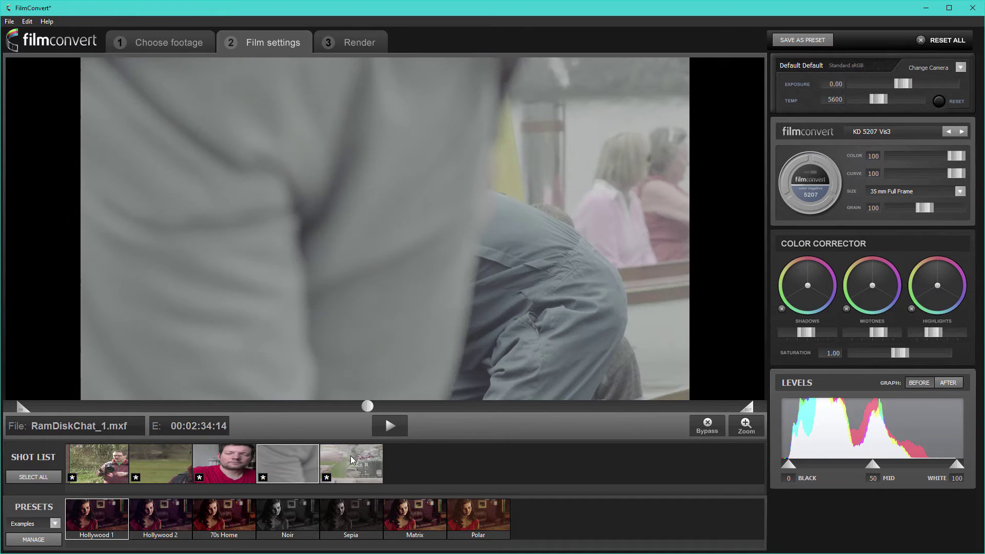
left_click(345, 457)
left_click(303, 459)
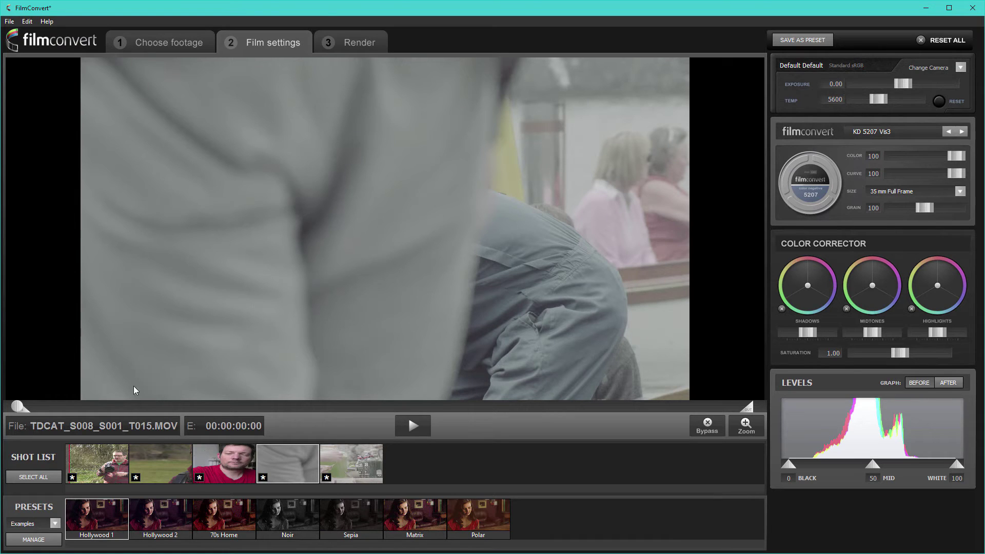
left_click_drag(21, 407, 215, 393)
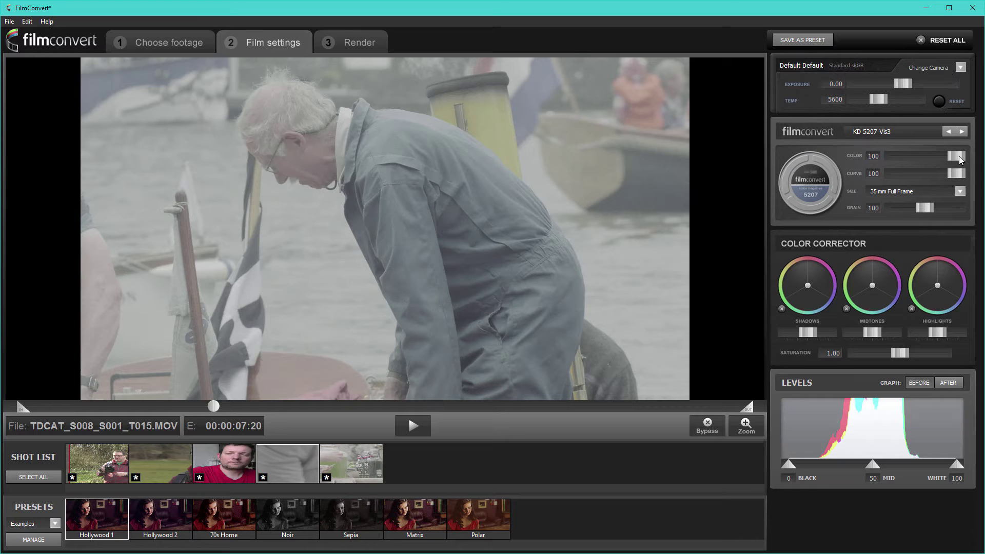
Set film colour to 0, tweak the shadows, midtones and highlights levels, and raise temperature to 5682
left_click_drag(941, 159, 892, 160)
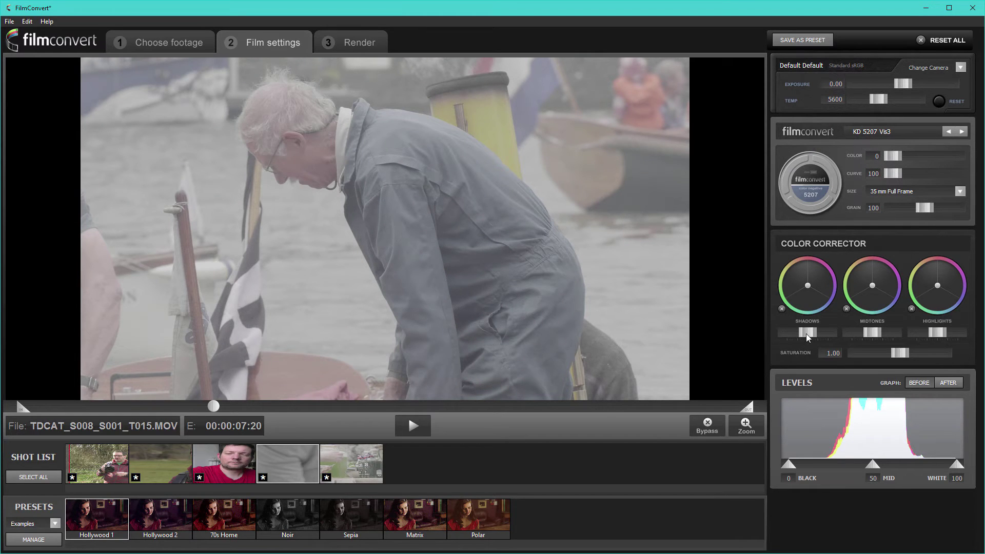
left_click_drag(812, 333, 811, 333)
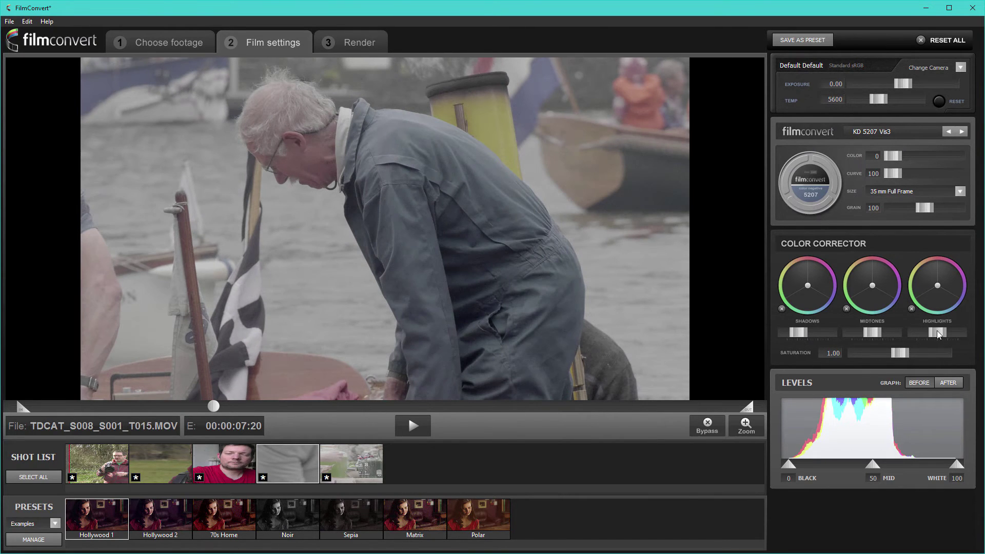
left_click_drag(936, 333, 949, 333)
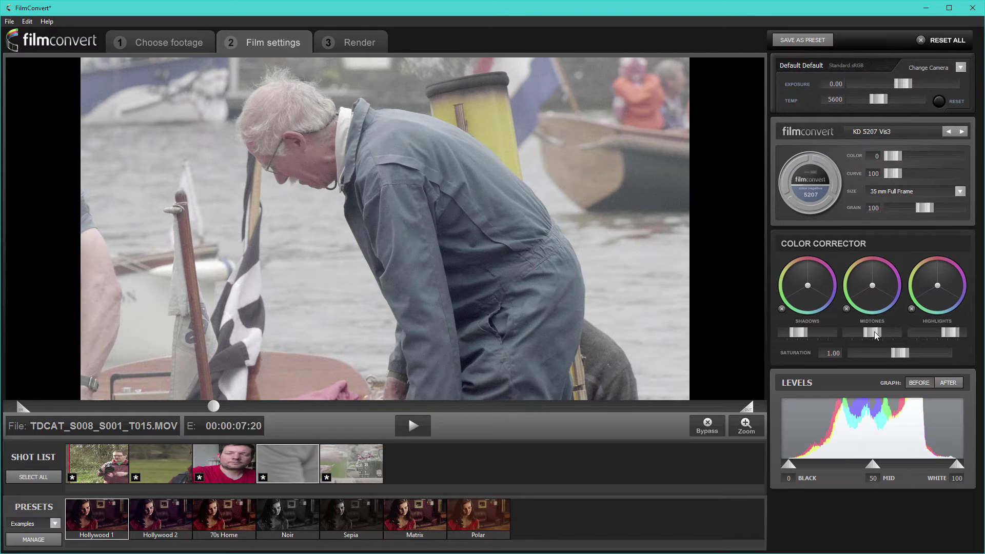
left_click_drag(874, 335, 859, 334)
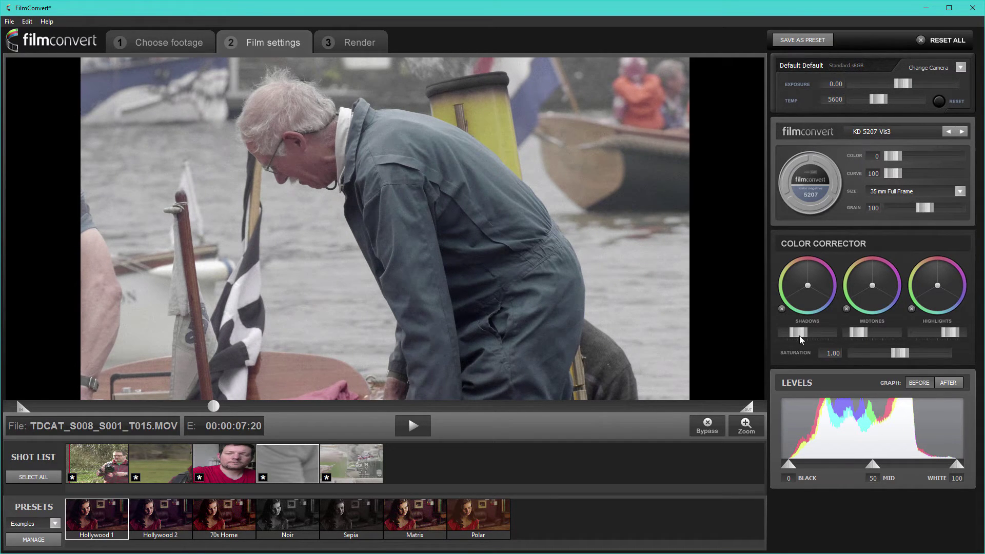
left_click_drag(798, 336, 800, 336)
left_click_drag(941, 331, 945, 331)
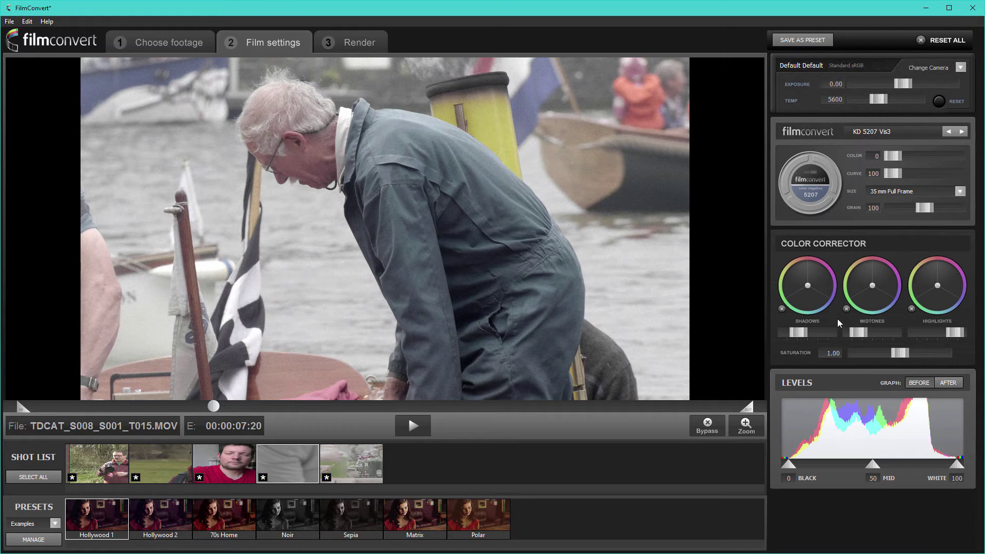
left_click_drag(858, 332, 860, 334)
left_click_drag(878, 99, 882, 101)
Toggle Bypass repeatedly to compare the graded and ungraded boat clip
left_click(708, 425)
left_click(708, 426)
left_click(708, 426)
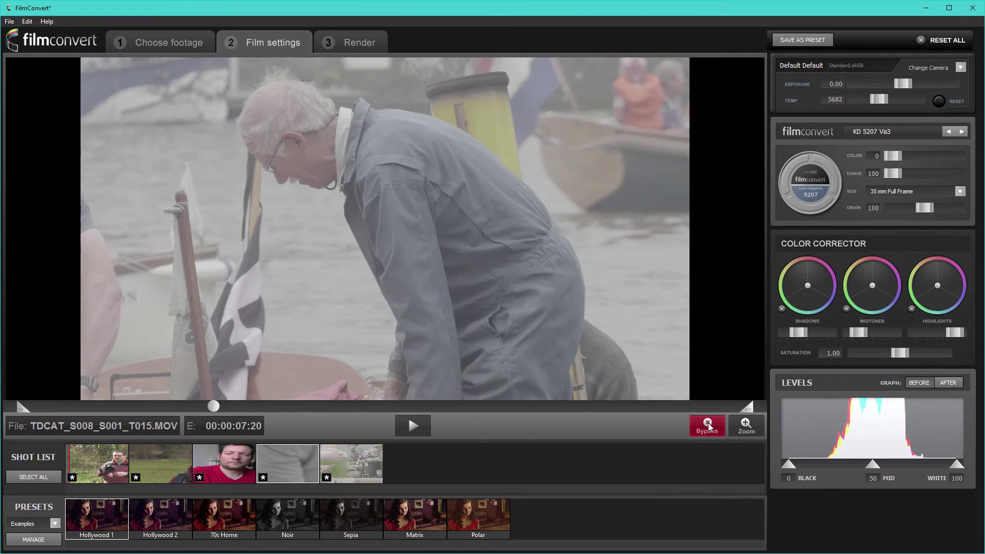
left_click(708, 426)
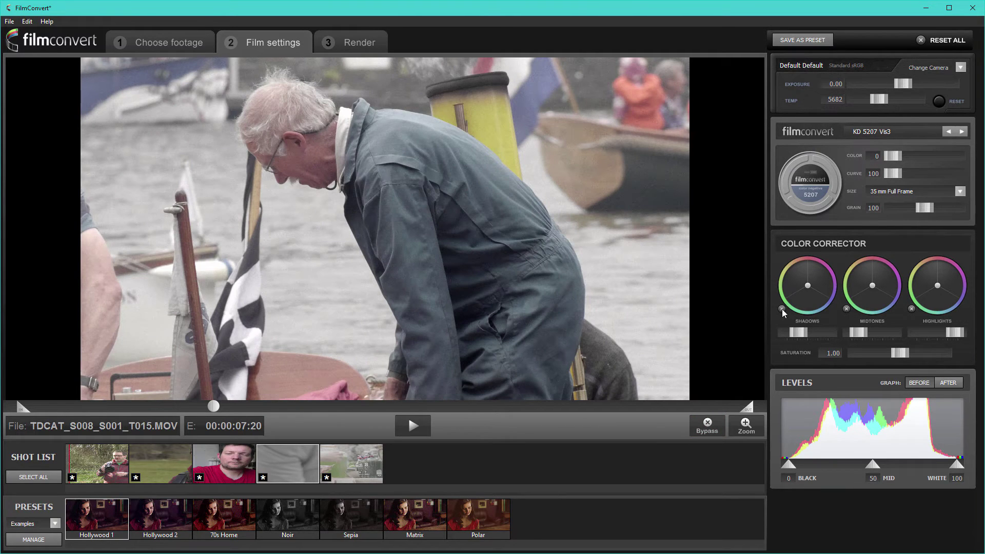
left_click(708, 427)
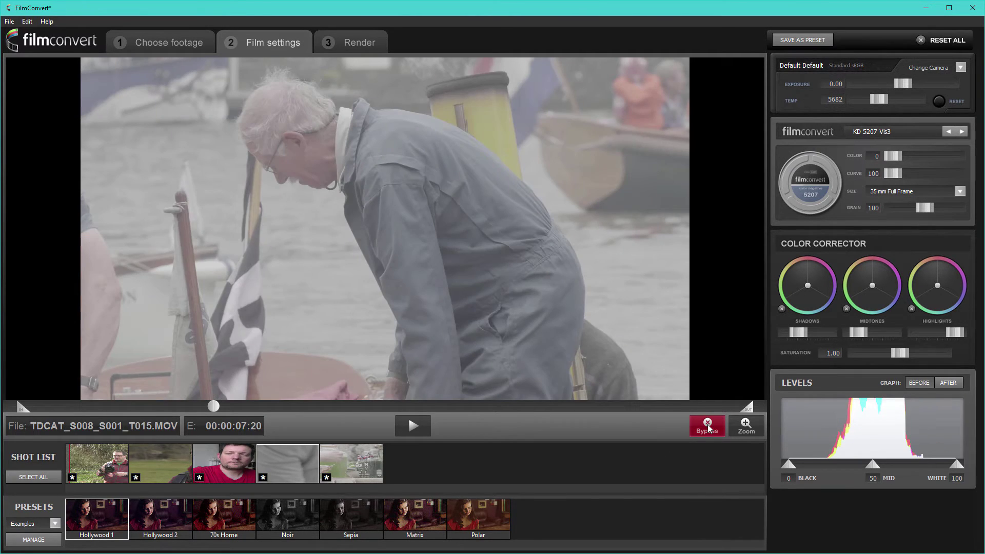
left_click(707, 426)
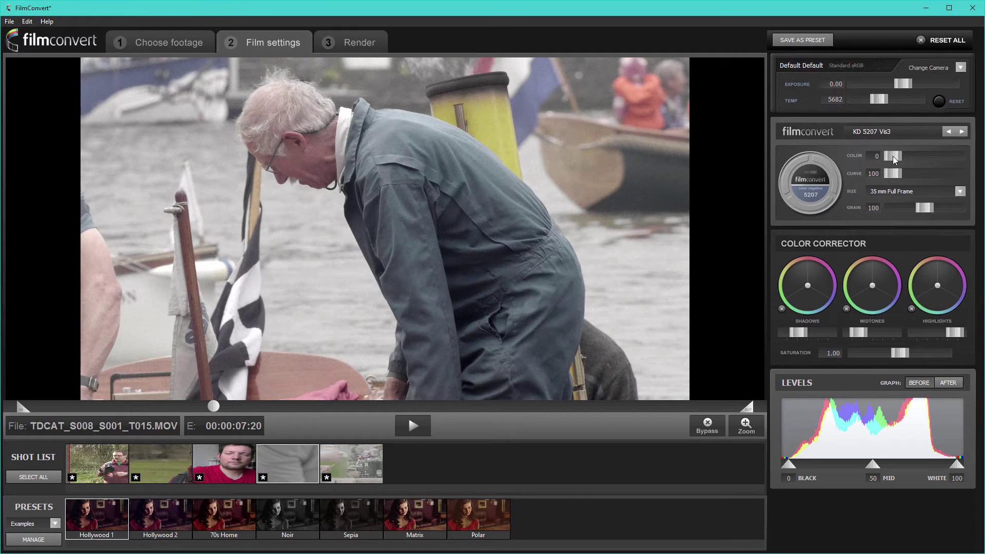
Restore film colour to 100, switch the stock to FJ 8543 VD, and raise grain to 132
left_click_drag(892, 155, 967, 156)
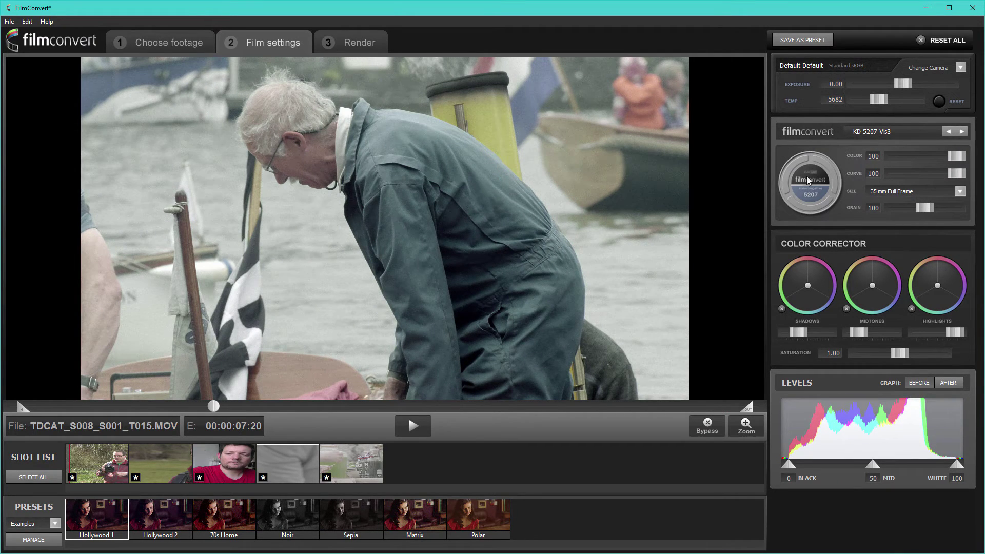
left_click(898, 132)
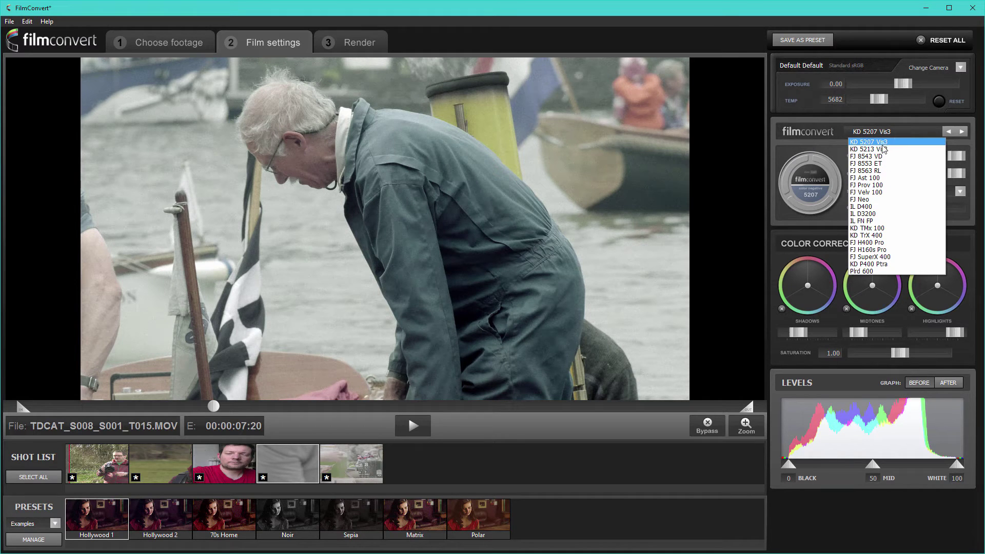
left_click(882, 149)
left_click(886, 132)
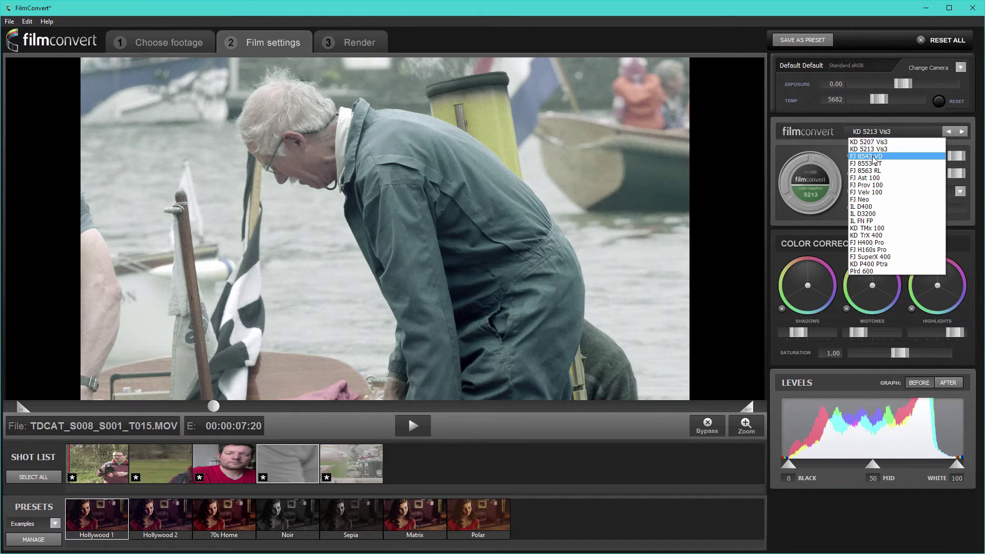
left_click(874, 156)
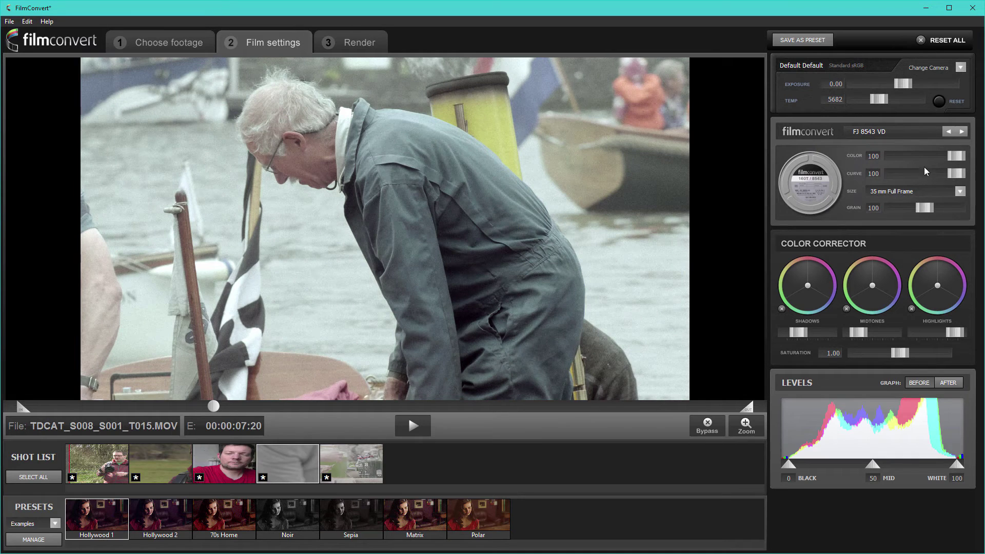
left_click_drag(925, 209, 937, 209)
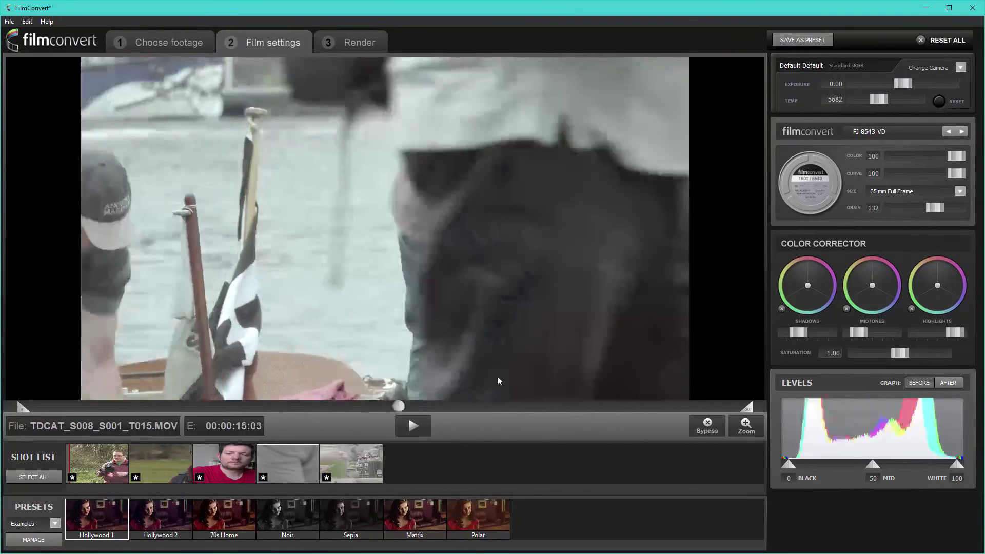
Play and scrub the boat clip, then switch to 01280002.MP4 and play it back
left_click(414, 424)
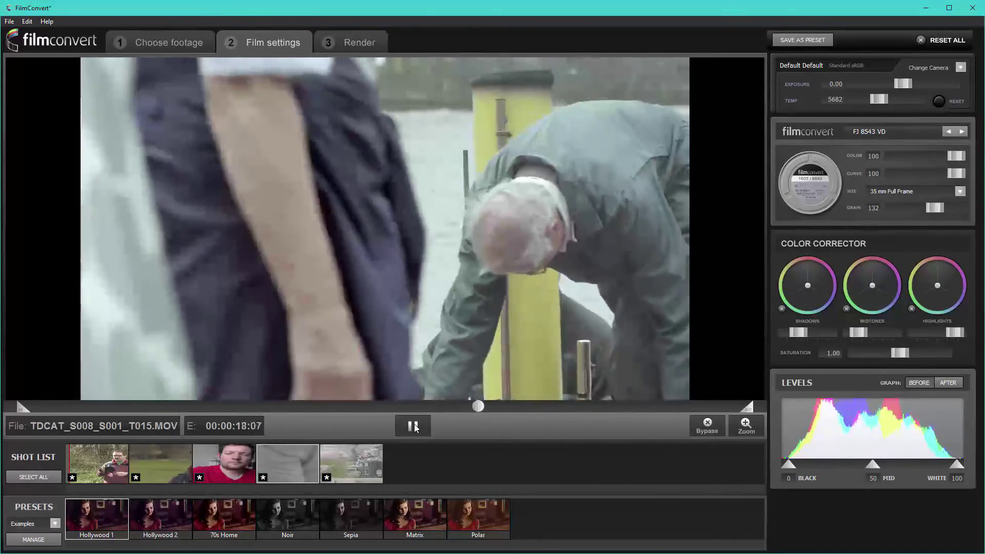
left_click(414, 424)
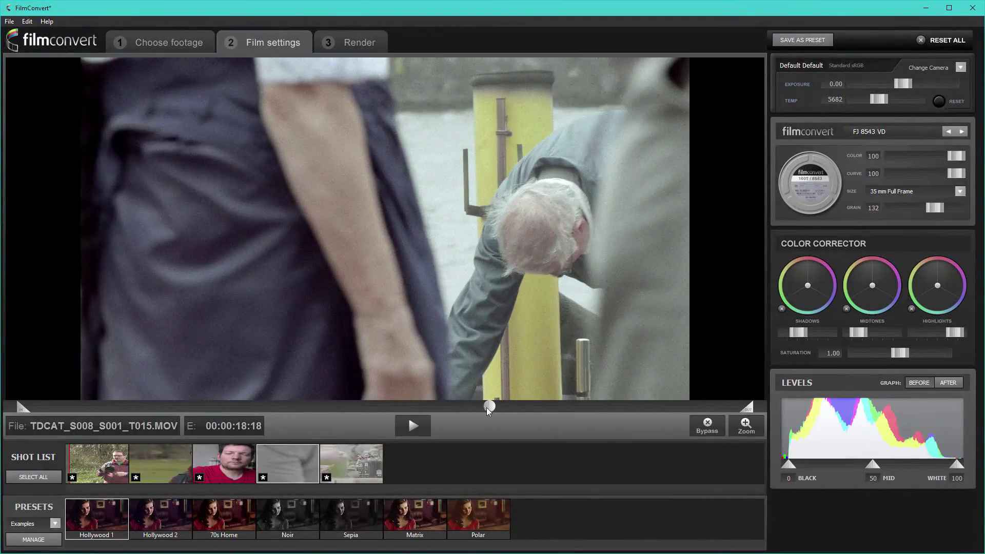
left_click_drag(486, 407, 256, 396)
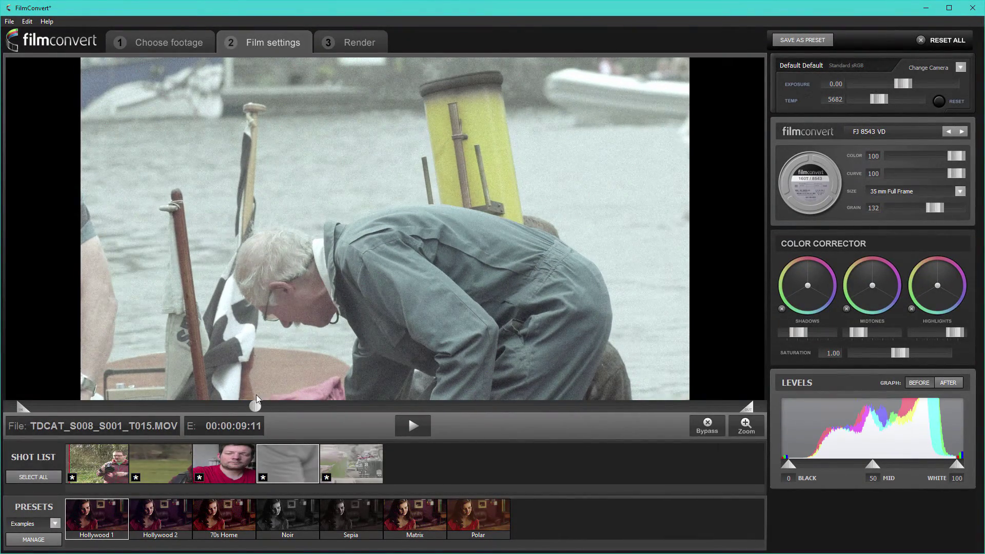
left_click(405, 434)
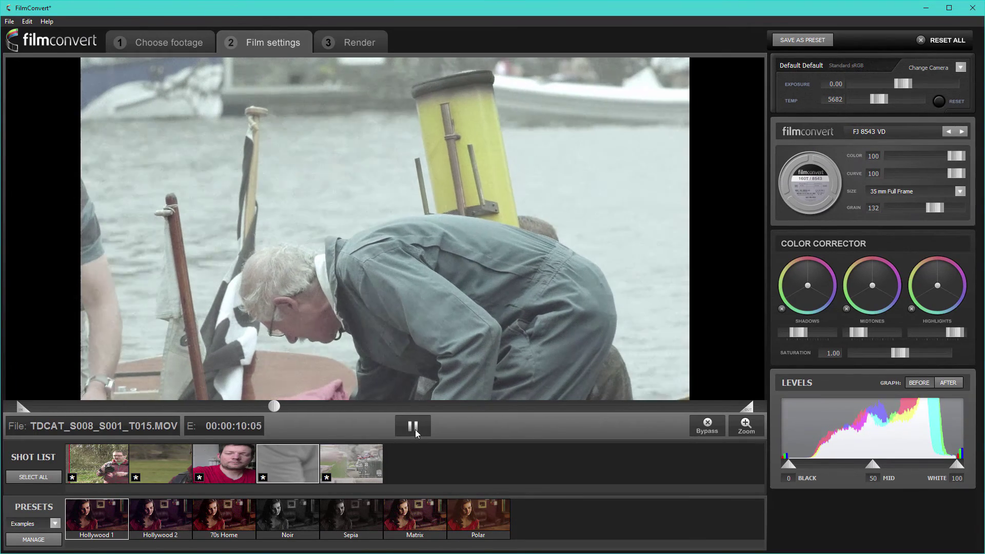
left_click(415, 429)
left_click(88, 461)
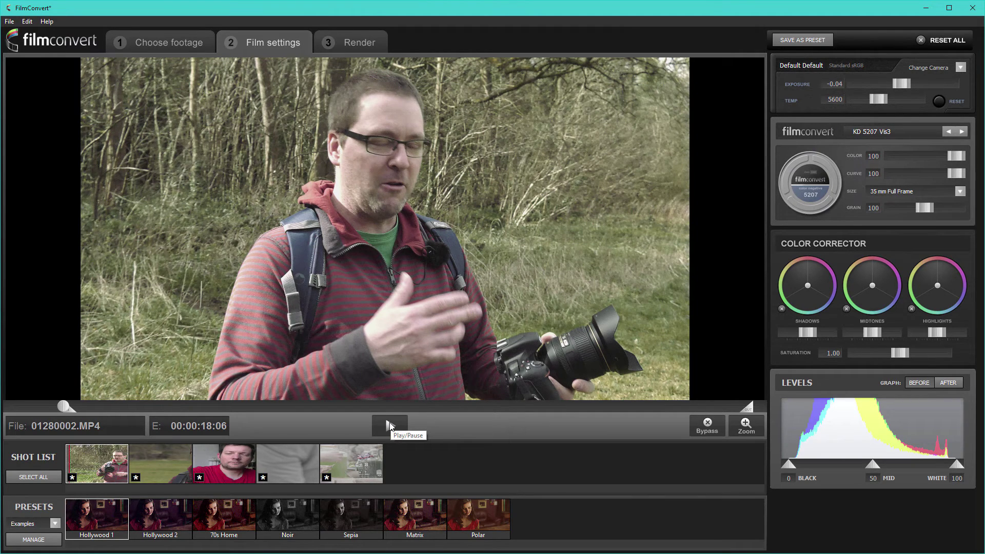
left_click(389, 426)
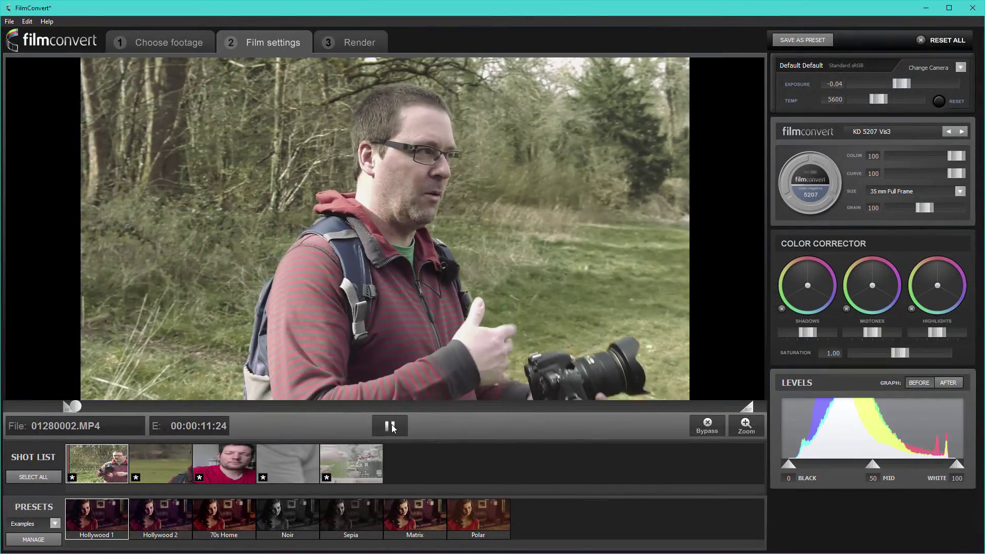
On TDCAT_S008_S001_T015.MOV, move to 00:00:07:01 and pull the out point earlier, trimming it to 123 frames
left_click(391, 426)
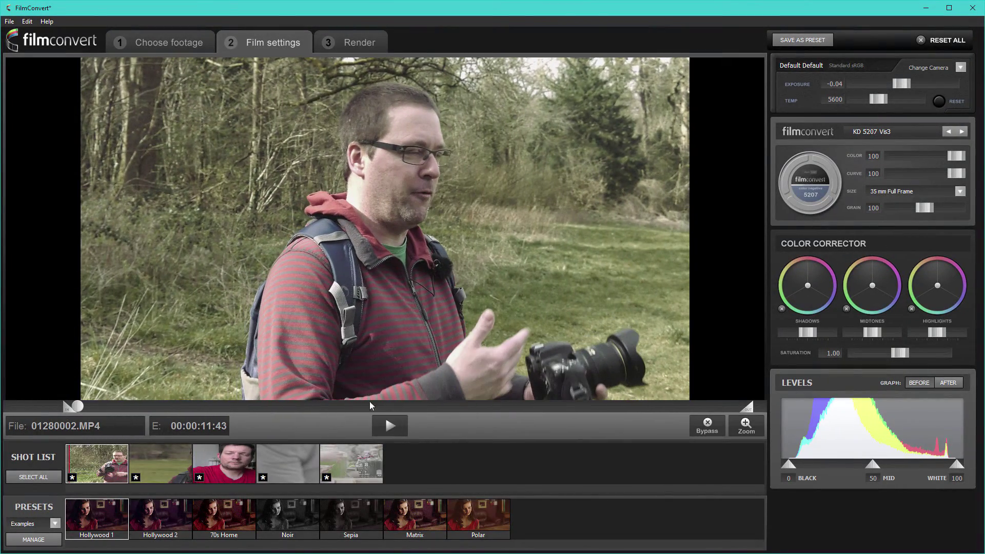
left_click(348, 459)
left_click(290, 460)
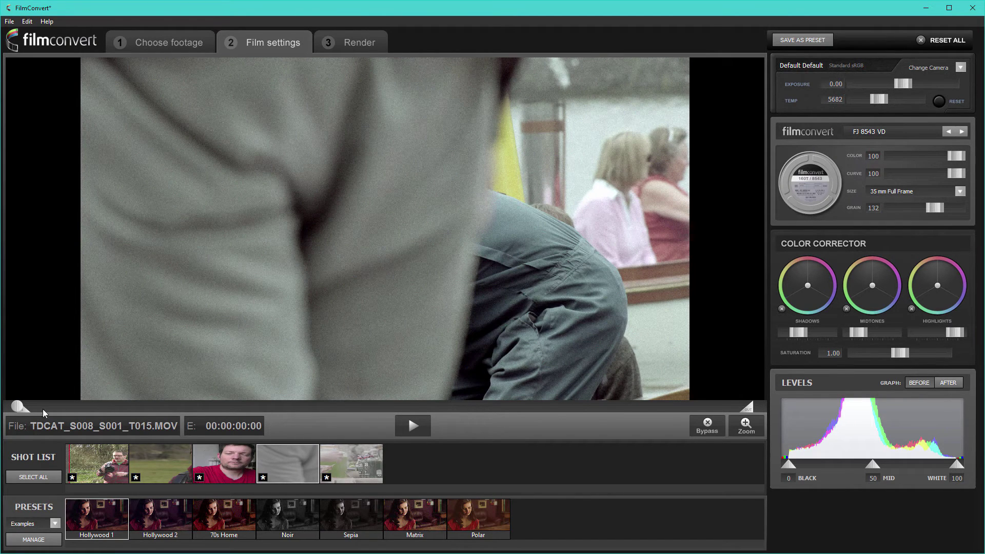
left_click_drag(26, 412, 183, 409)
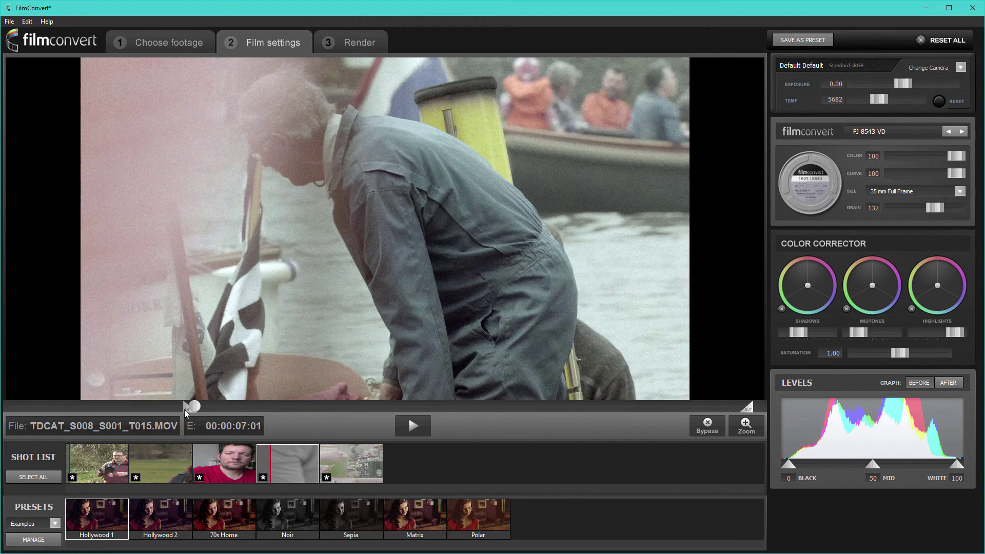
left_click_drag(747, 408, 348, 406)
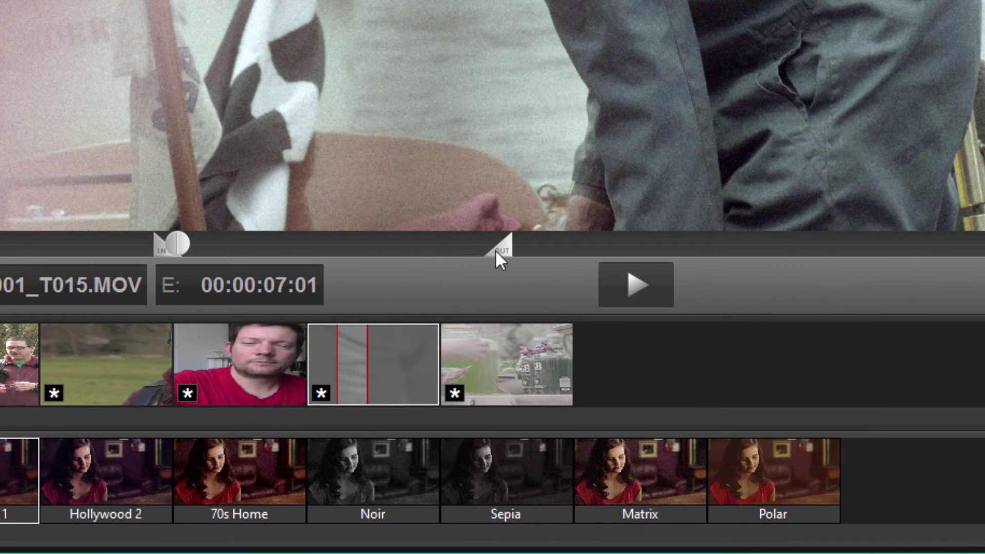
mouse_move(497, 252)
left_mouse_down()
mouse_move(879, 256)
mouse_move(769, 248)
mouse_move(352, 262)
mouse_move(687, 251)
mouse_move(291, 234)
mouse_move(885, 231)
mouse_move(433, 218)
mouse_move(404, 219)
mouse_move(387, 236)
left_mouse_up()
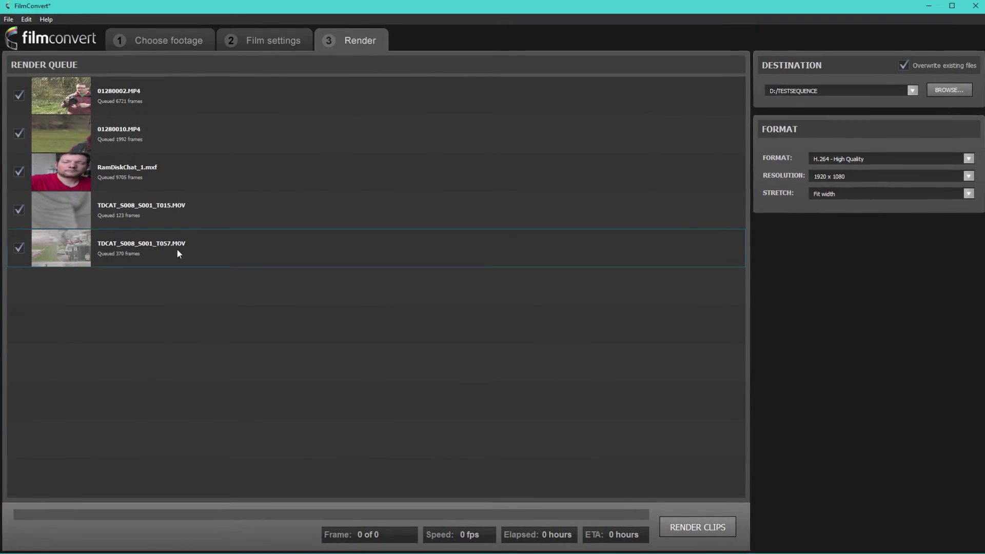
Untick 01280002.MP4, 01280010.MP4 and the other selected queue clips so they are excluded from rendering
left_click(20, 97)
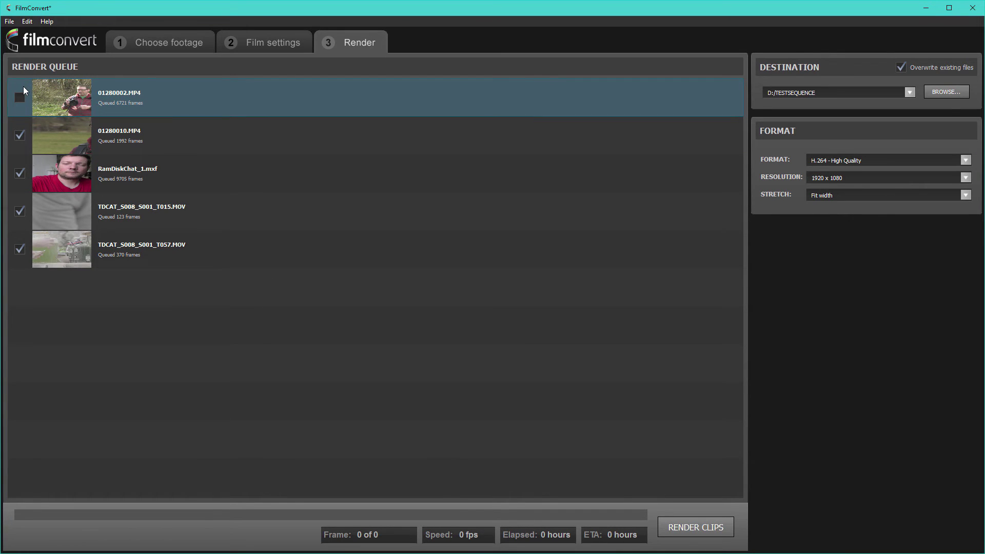
left_click(25, 123)
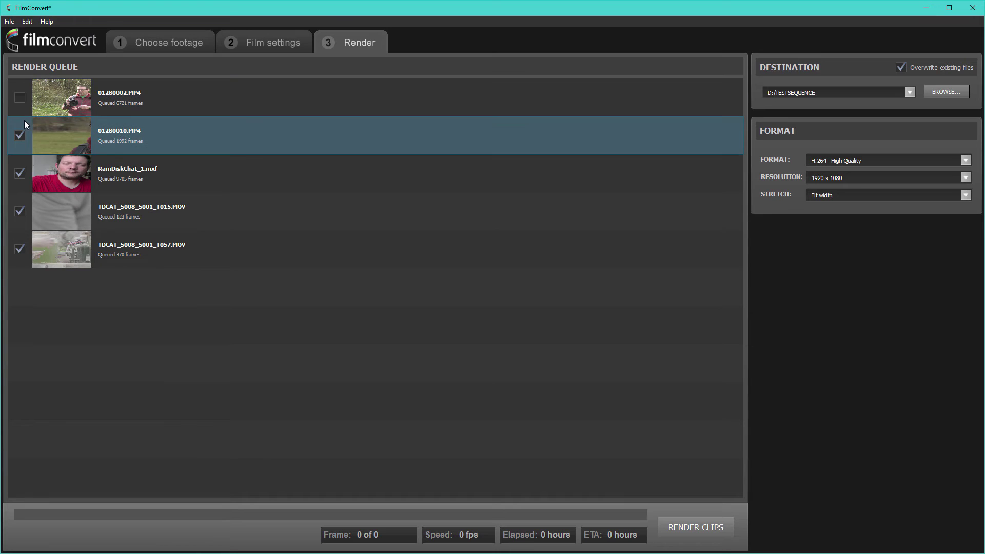
left_click(24, 163)
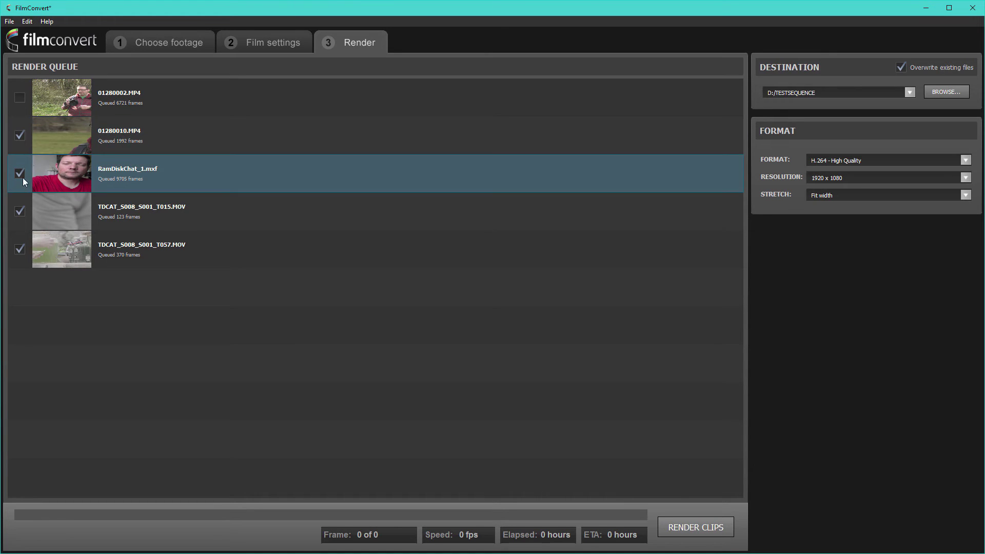
left_click(20, 199)
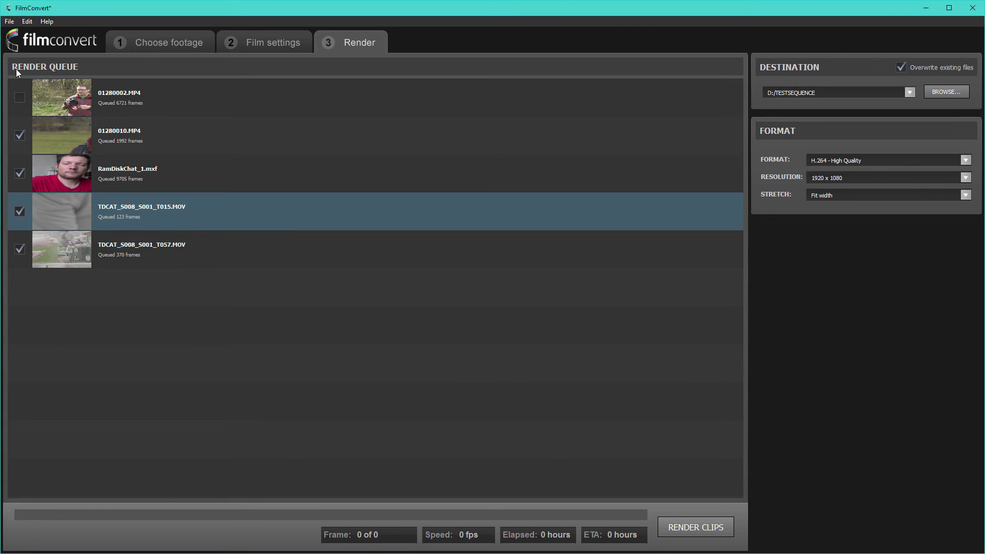
left_click(29, 24)
left_click(85, 13)
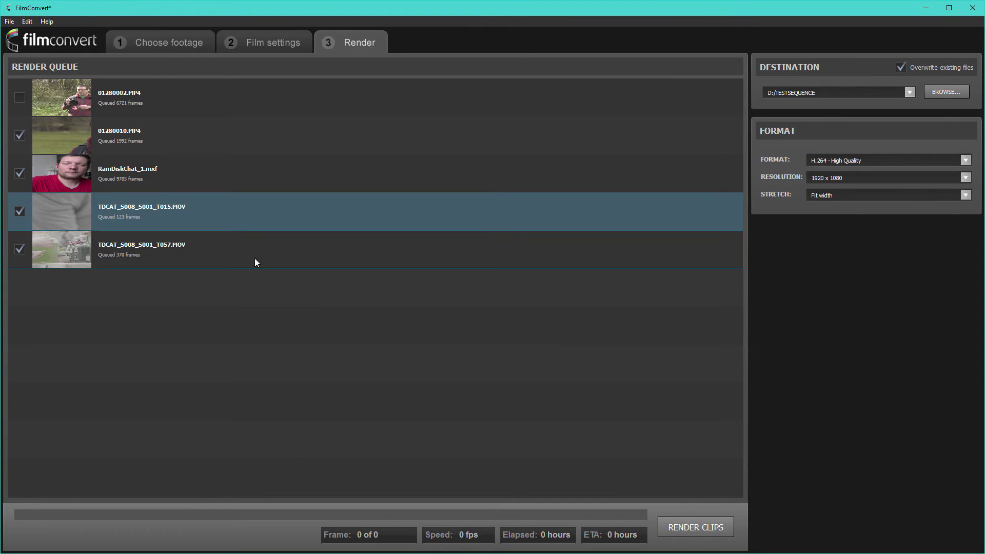
left_click(20, 136)
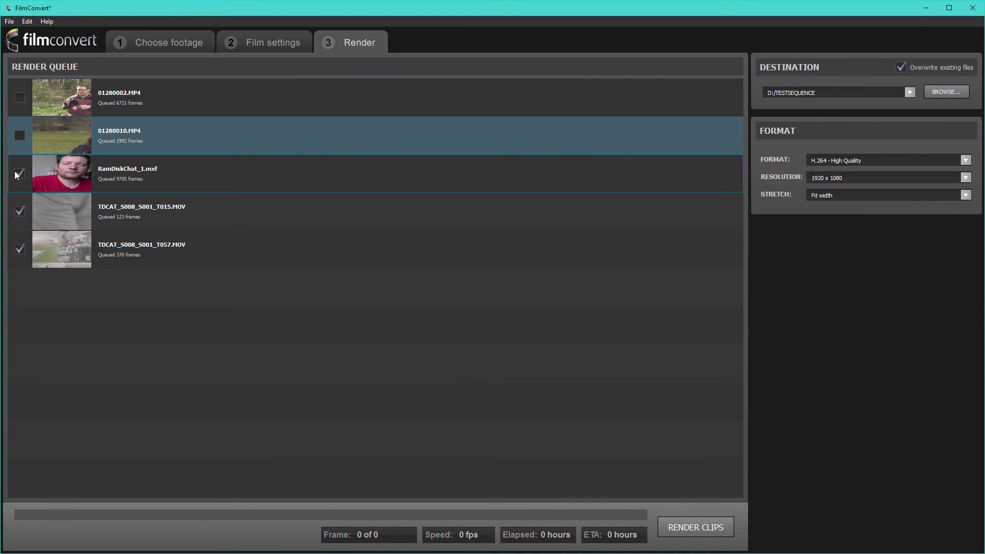
left_click(221, 255, "shift")
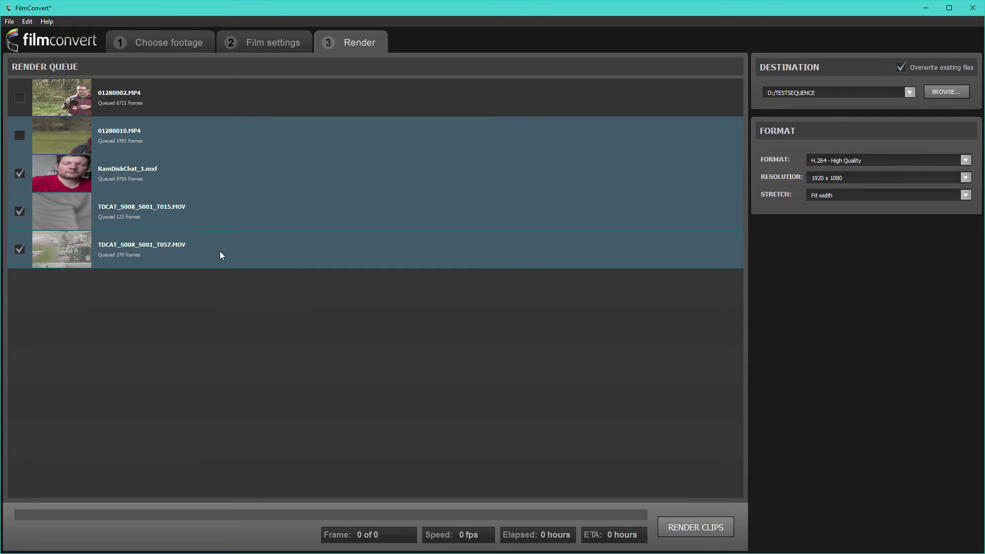
left_click(20, 211)
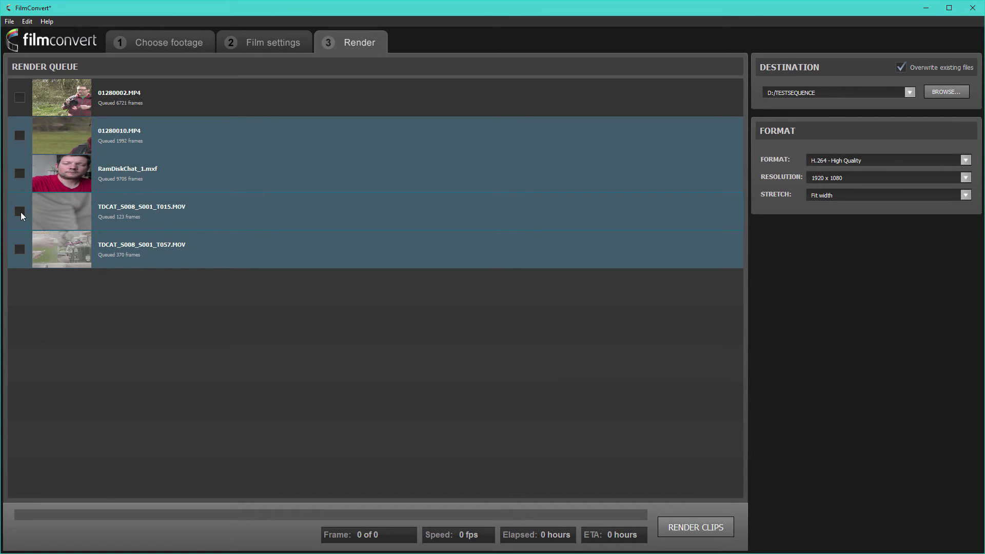
Select all five queue rows, clear their ticks, then tick only TDCAT_S008_S001_T015.MOV
left_click(197, 300)
left_click(201, 114)
left_click(214, 253, "shift")
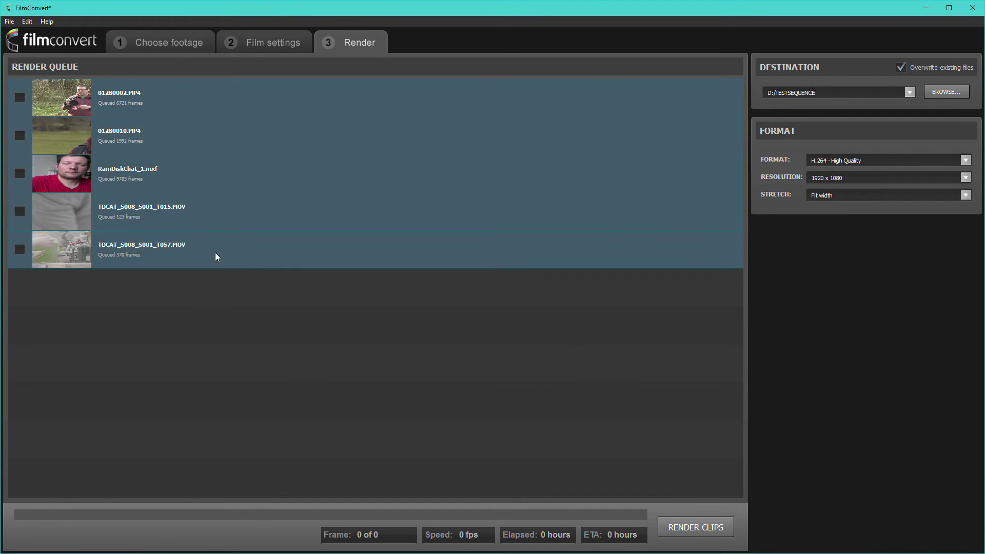
left_click(20, 250)
left_click(19, 249)
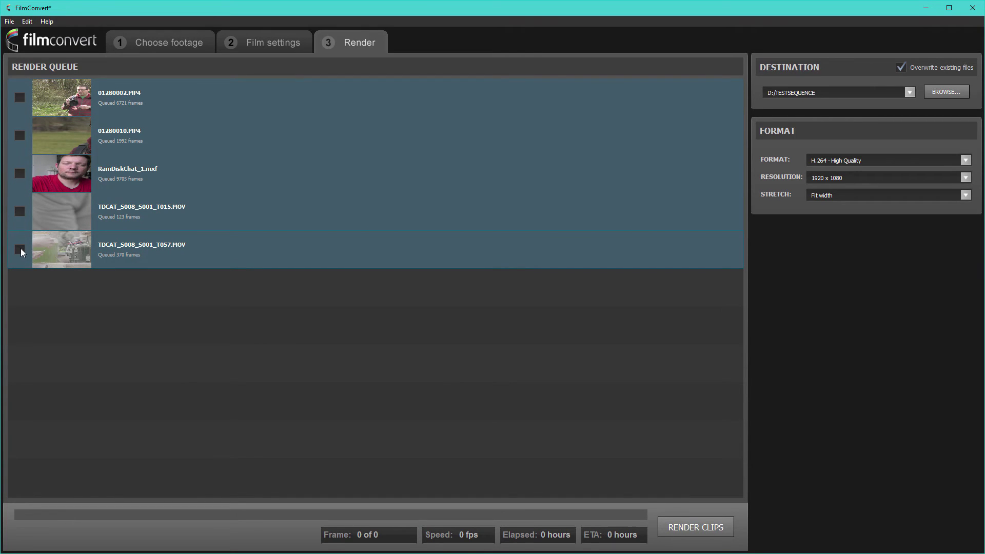
left_click(174, 286)
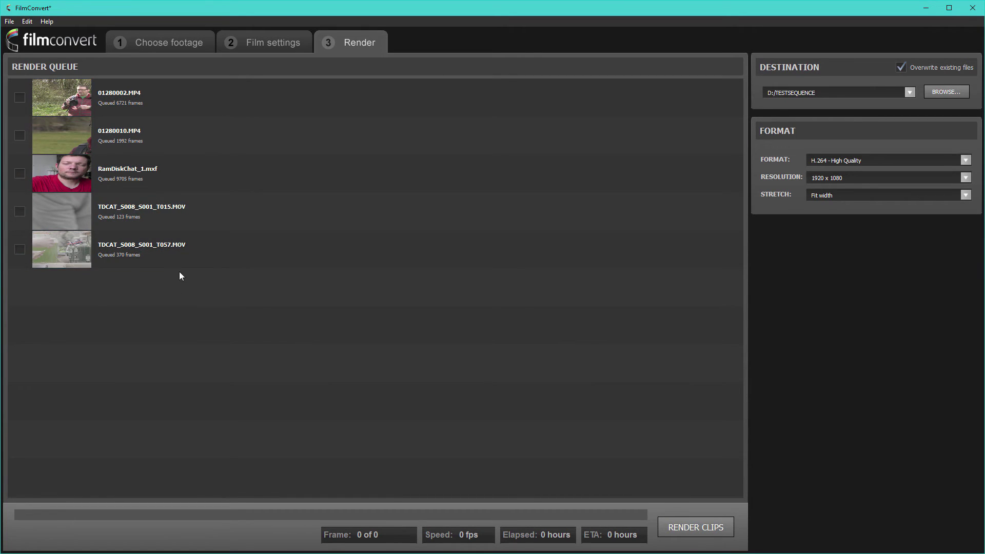
left_click(20, 212)
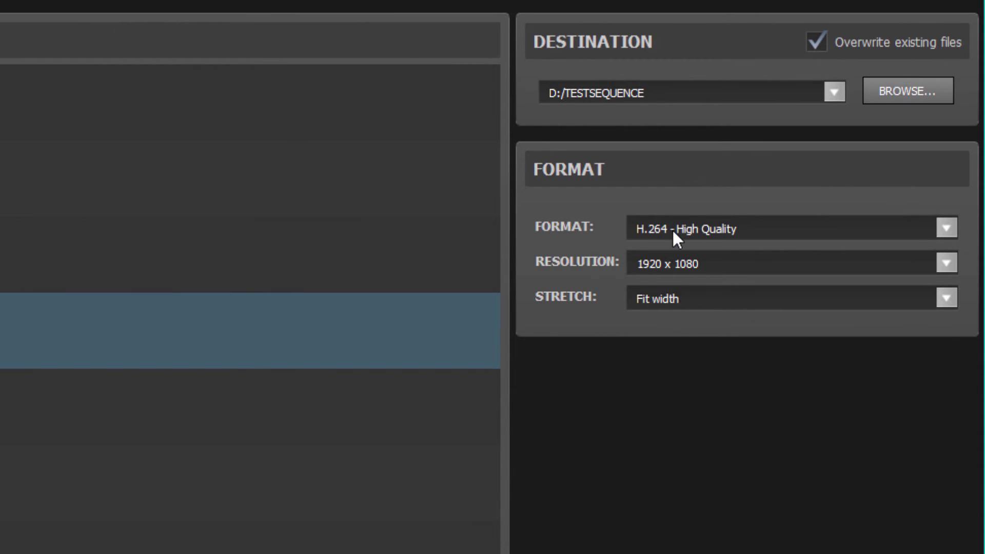
Change the render output format from H.264 - High Quality to Tiff Sequence
left_click(946, 228)
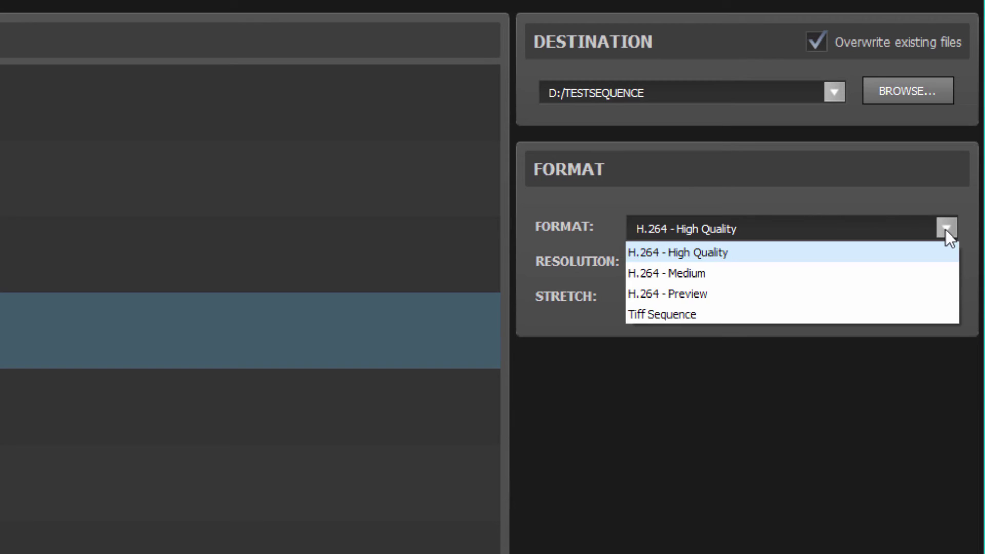
left_click(730, 367)
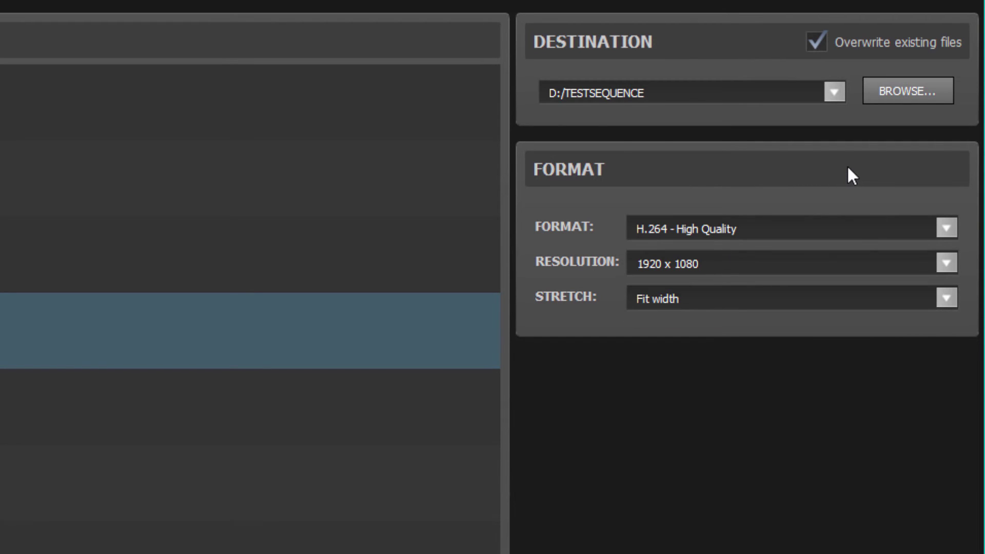
left_click(946, 230)
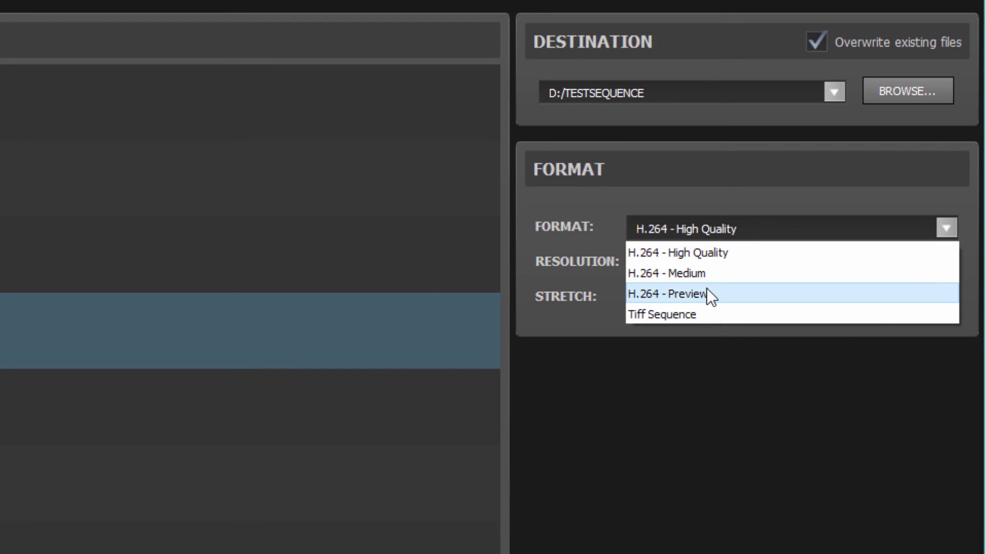
left_click(709, 252)
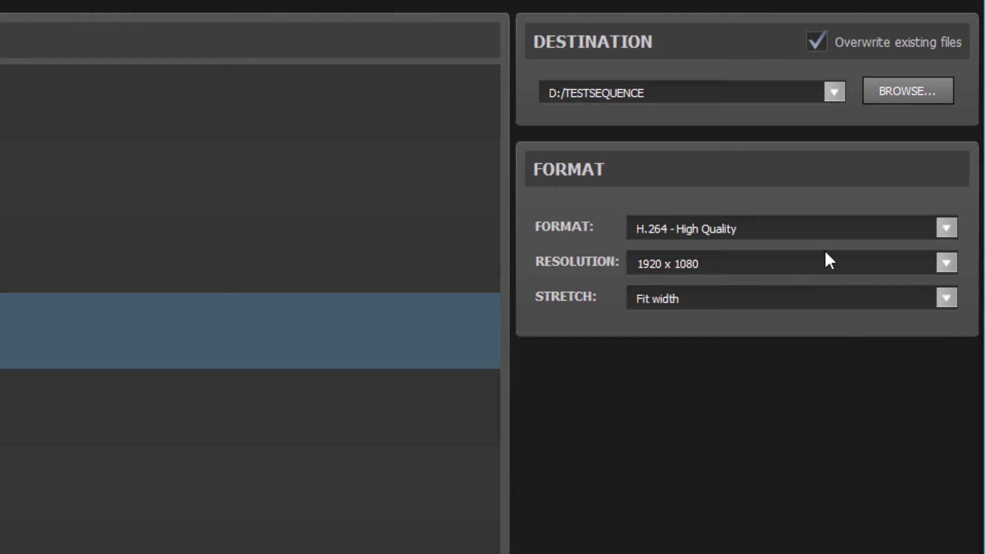
left_click(946, 228)
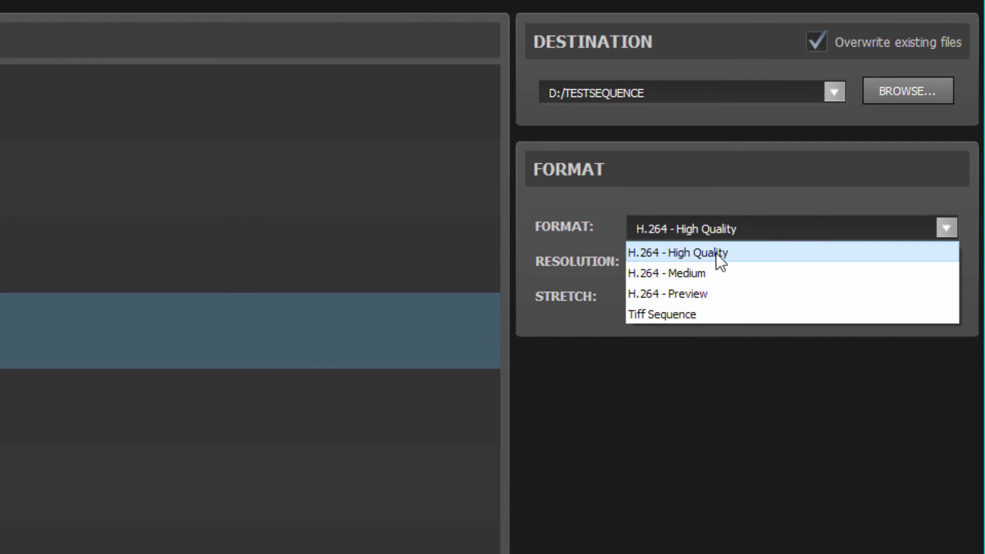
left_click(669, 315)
Keep the output resolution at 1920 x 1080 and the stretch at Fit width
left_click(945, 263)
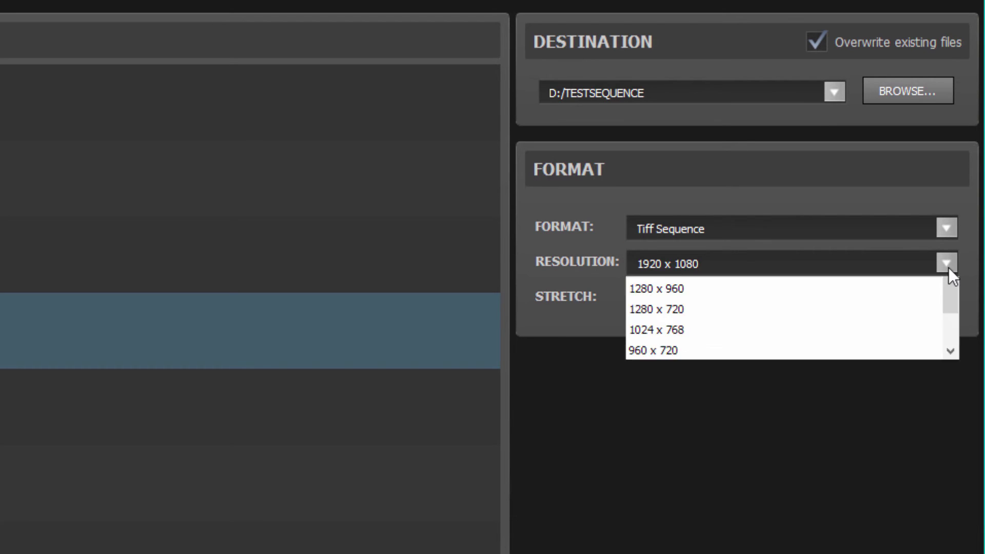
scroll(950, 398, "down", 1)
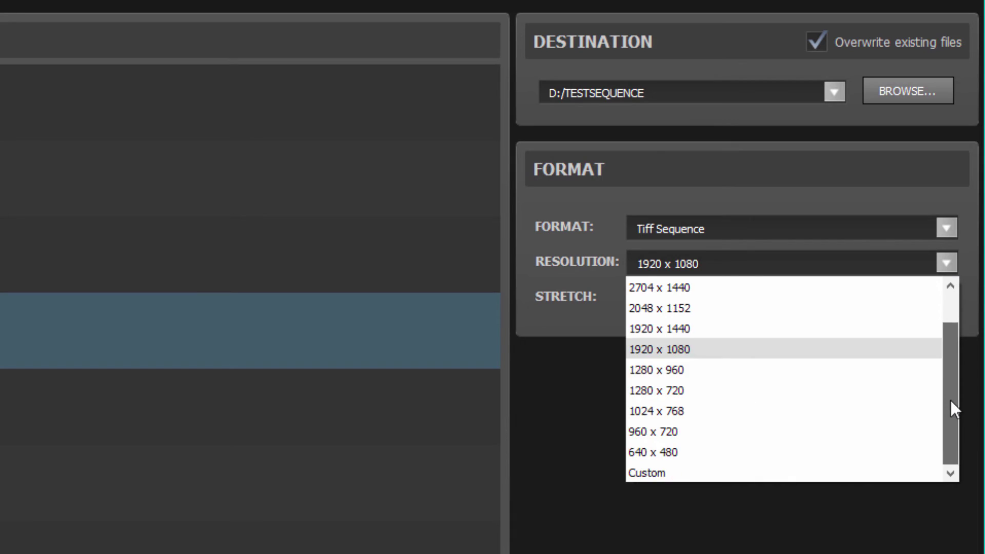
scroll(949, 398, "up", 1)
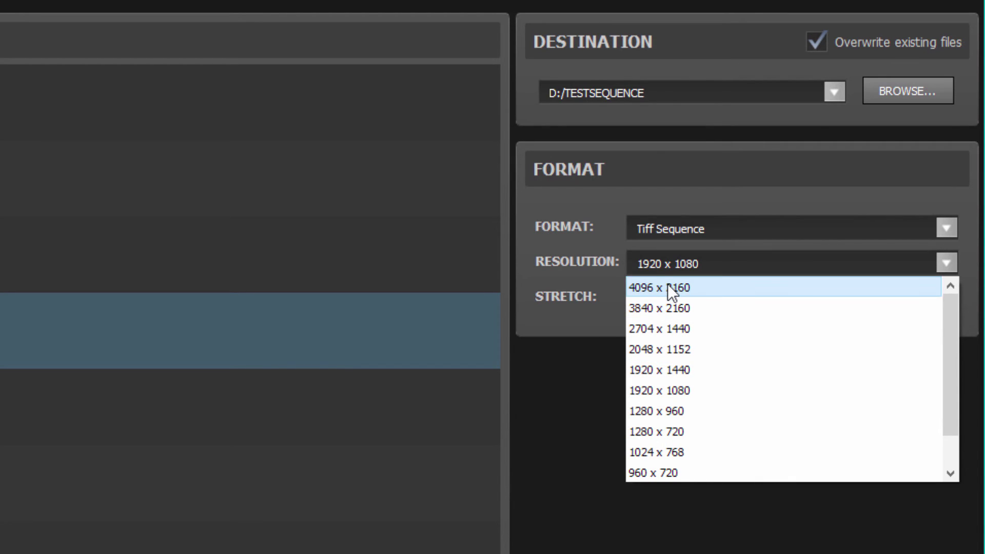
left_click(678, 517)
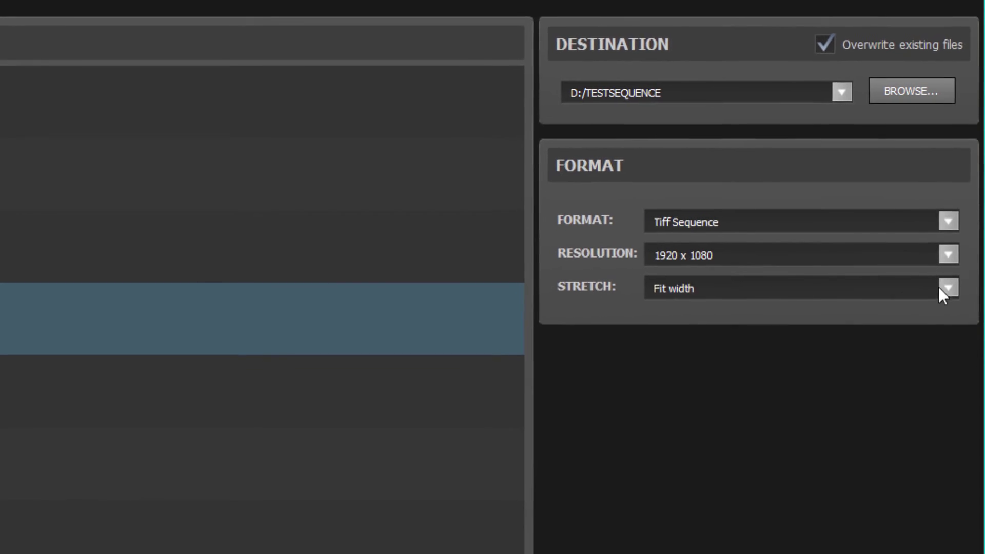
left_click(946, 298)
left_click(846, 328)
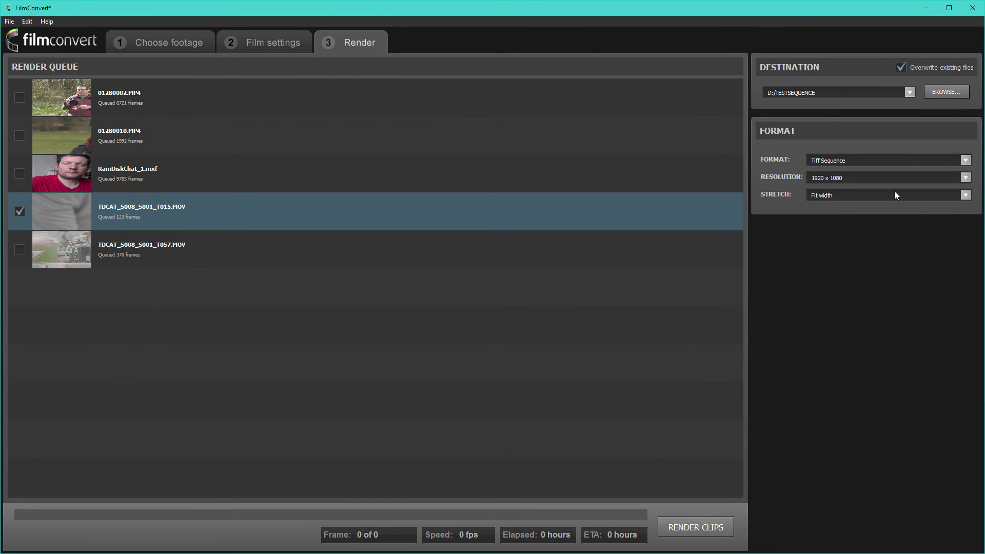
Confirm D:/TESTSEQUENCE as destination and render the boat clip through all 123 frames
left_click(838, 92)
left_click(832, 105)
left_click(689, 528)
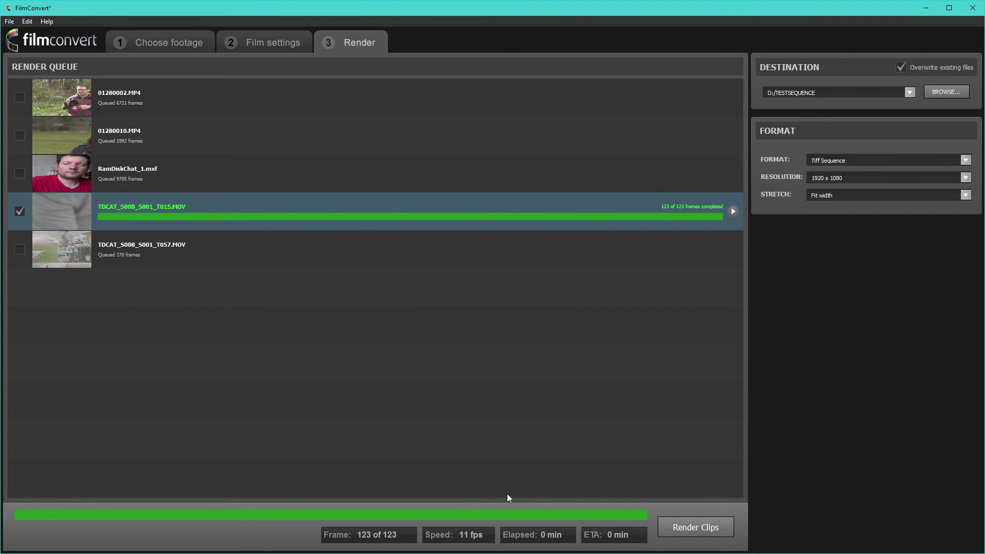
Browse from TESTSEQUENCE into the TDCAT_S008_S001_T015 folder and scroll through its 122 TIFF frames
left_click(732, 210)
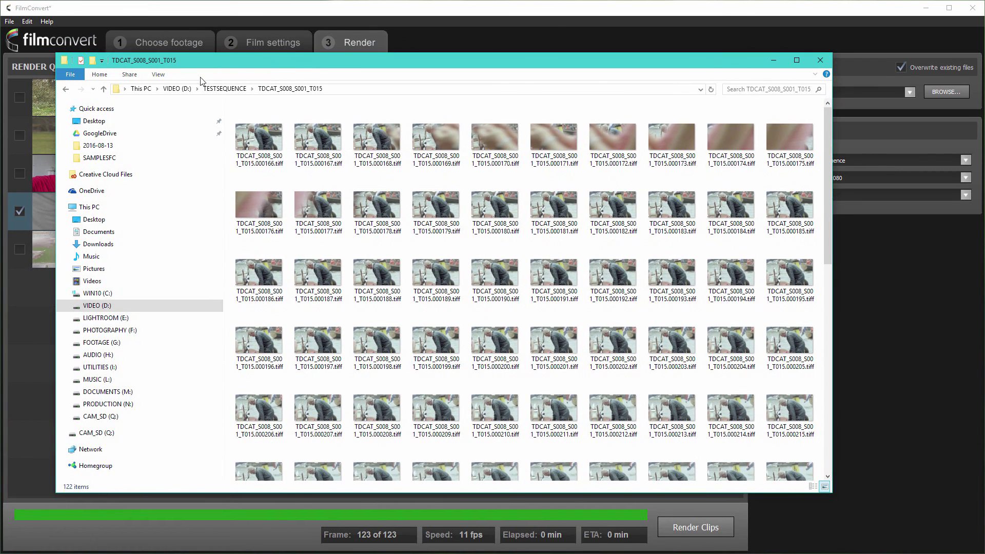
left_click(215, 89)
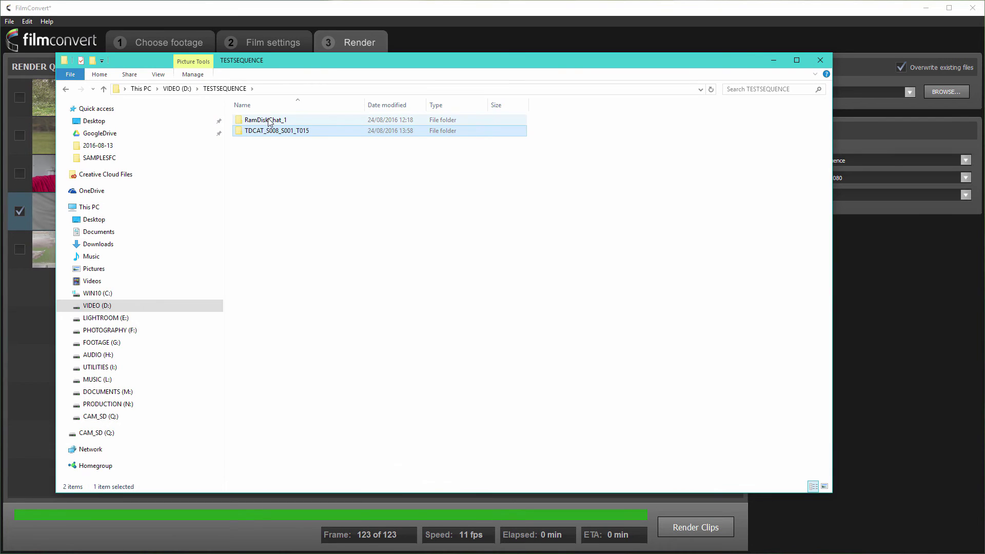
left_click(275, 153)
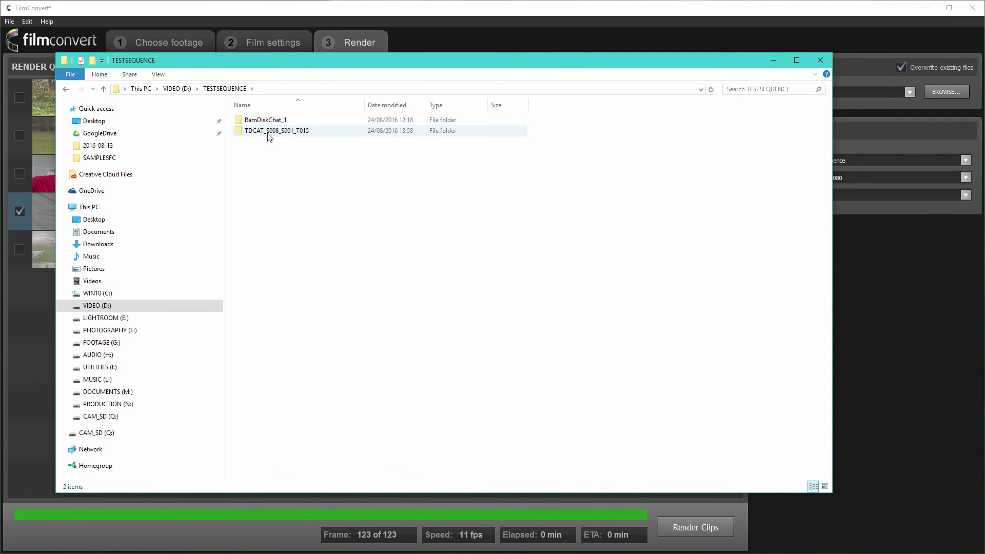
left_click(275, 133)
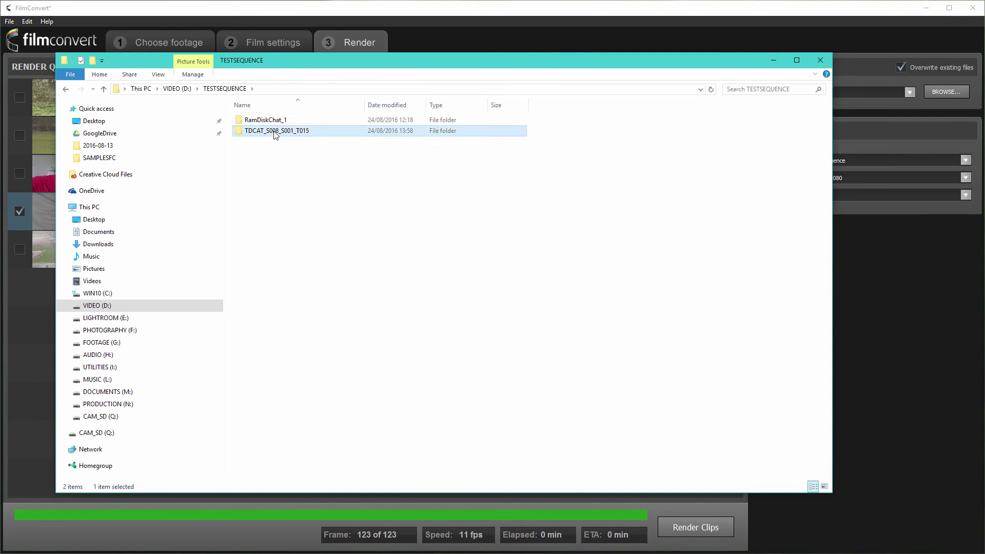
double_click(276, 133)
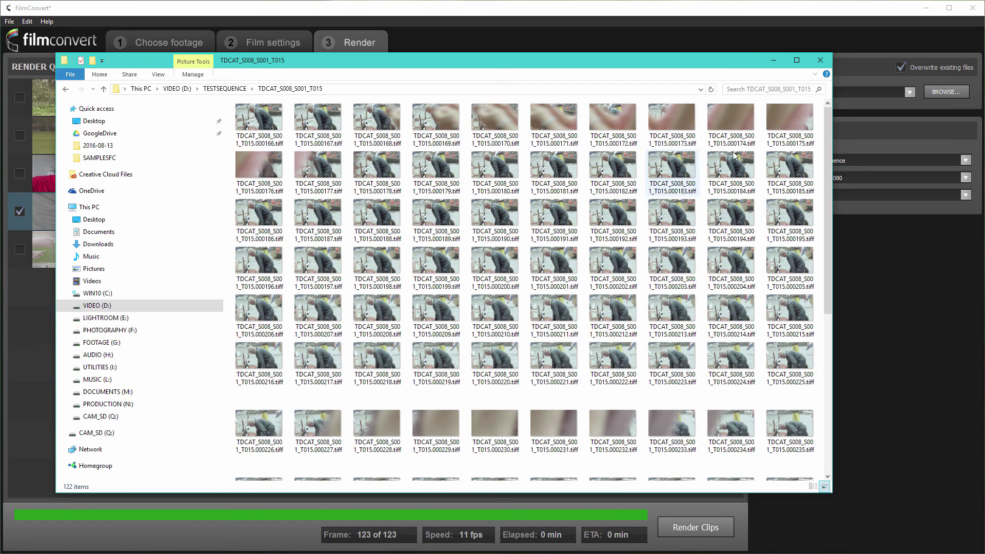
left_click_drag(827, 127, 831, 335)
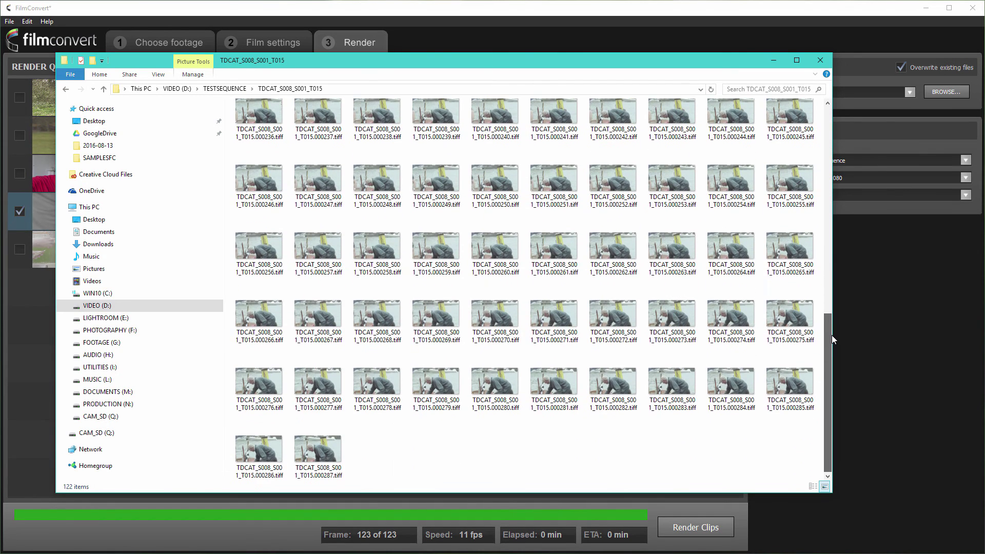
left_click(546, 321)
left_click(537, 235)
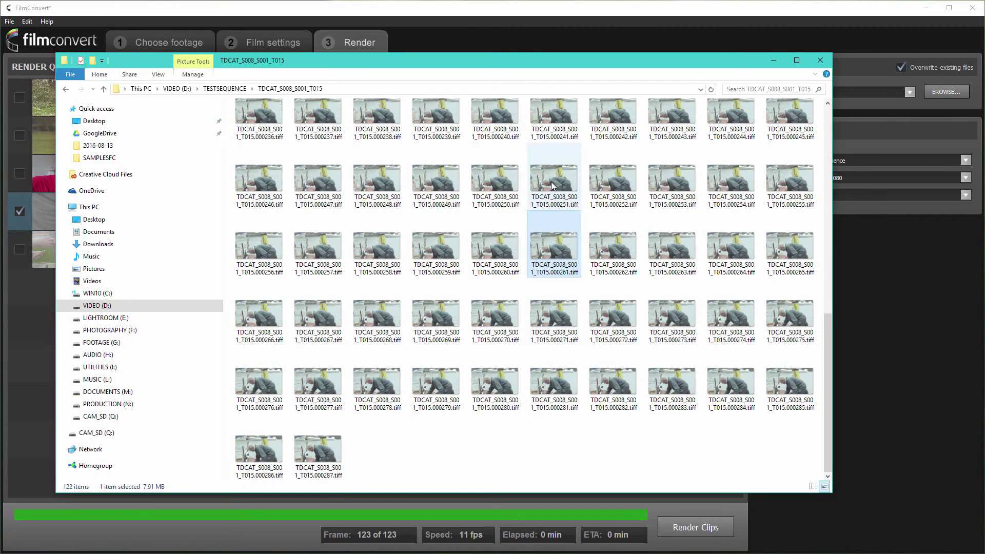
Open frame TDCAT_S008_S001_T015.000251.tiff with Adobe Photoshop CC 2015.5
left_click(551, 181)
double_click(551, 181)
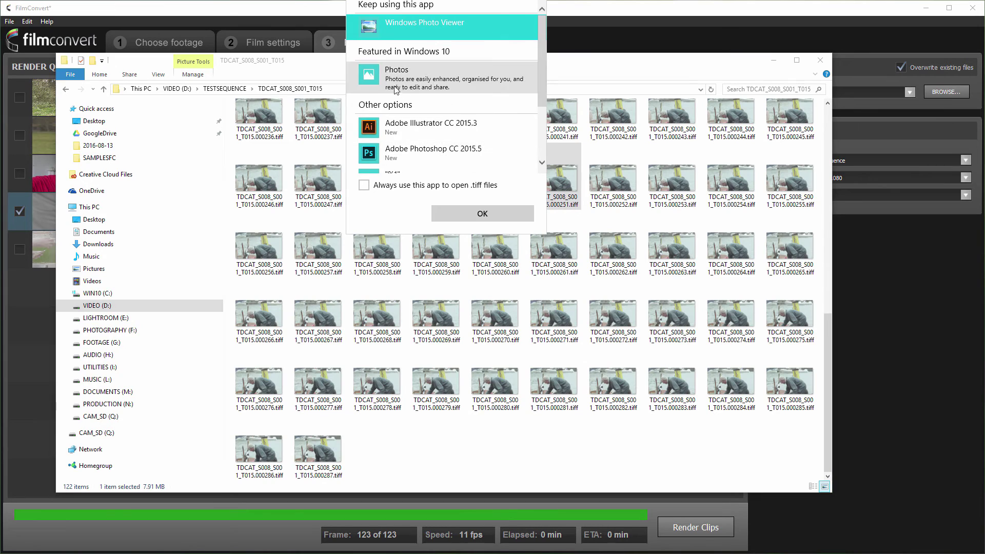
left_click(395, 149)
left_click(491, 215)
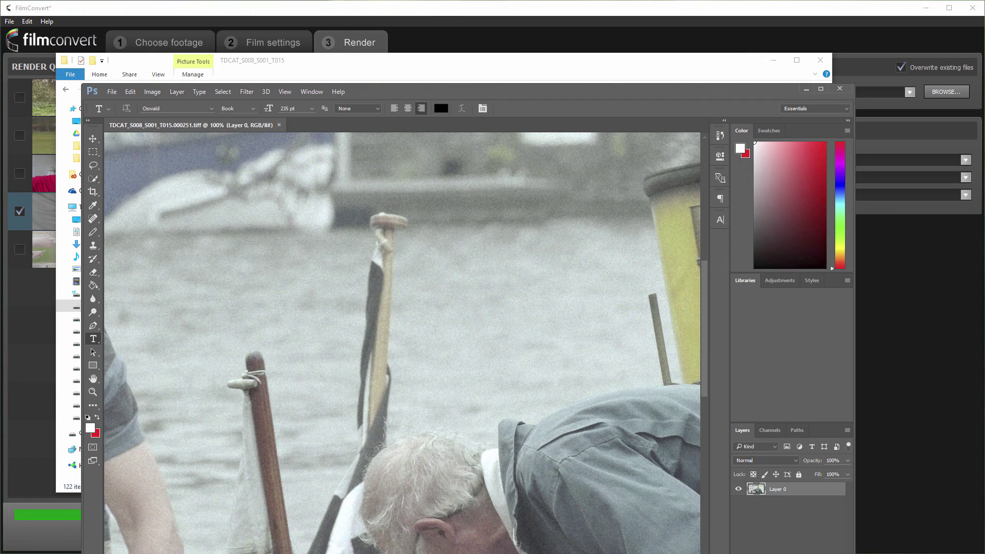
Raise the Photoshop window, fit the whole frame on screen, then return to FilmConvert
left_click_drag(458, 93, 462, 33)
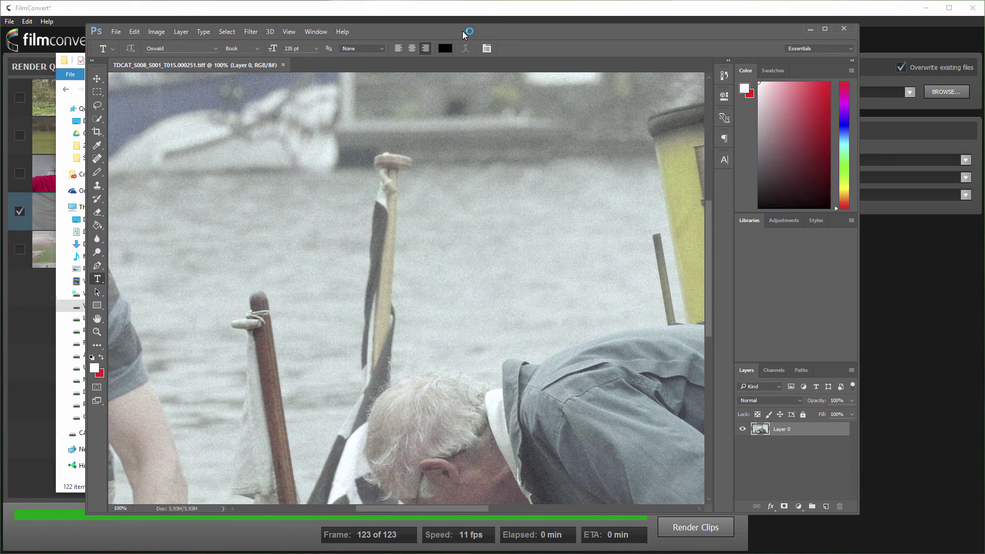
key("ctrl+0")
scroll(414, 289, "down", 2)
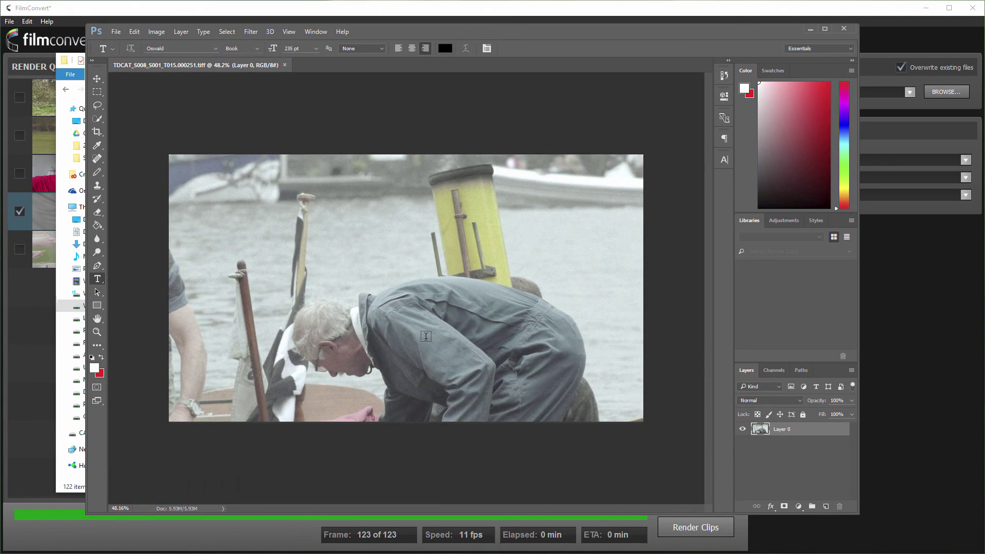
scroll(418, 307, "up", 1)
scroll(397, 326, "down", 2)
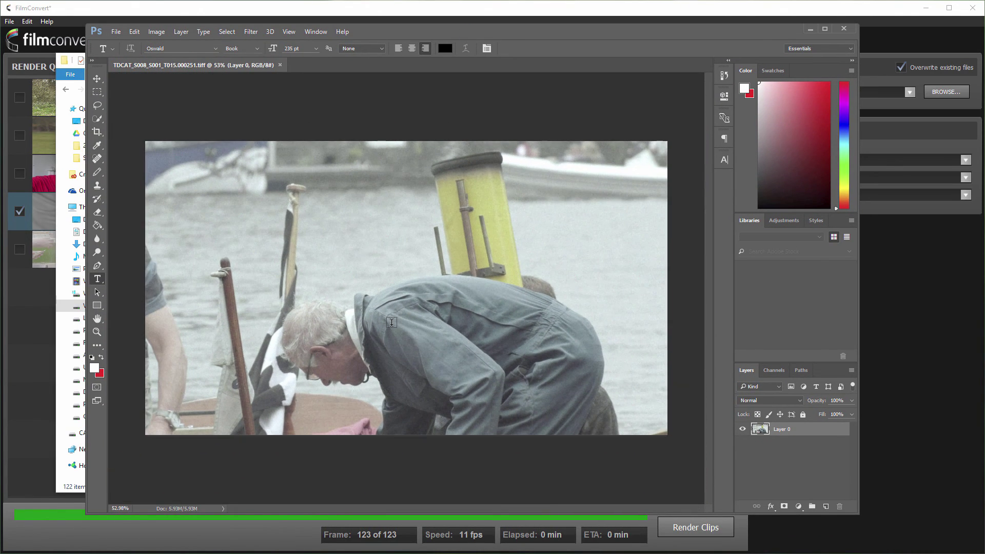
scroll(307, 371, "up", 3)
scroll(306, 371, "down", 3)
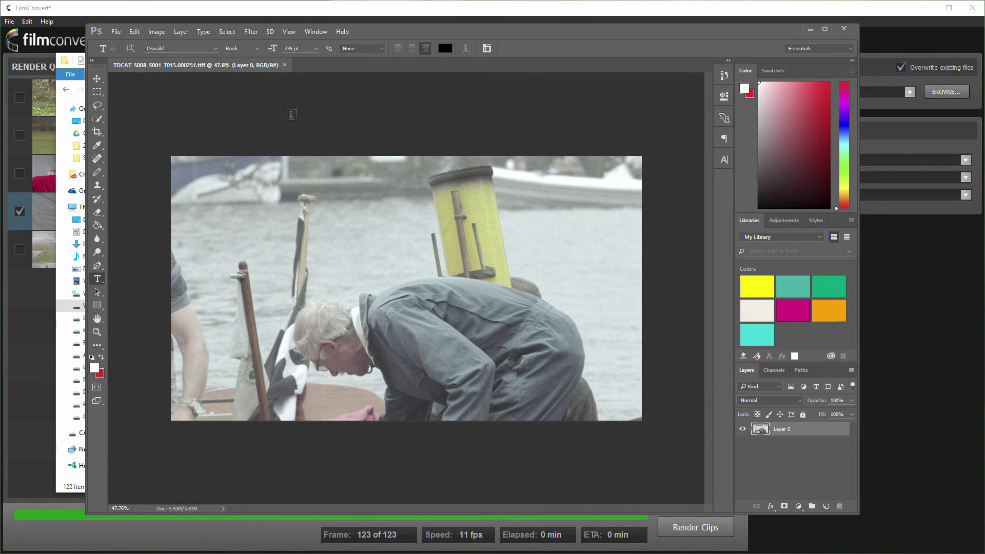
left_click(458, 11)
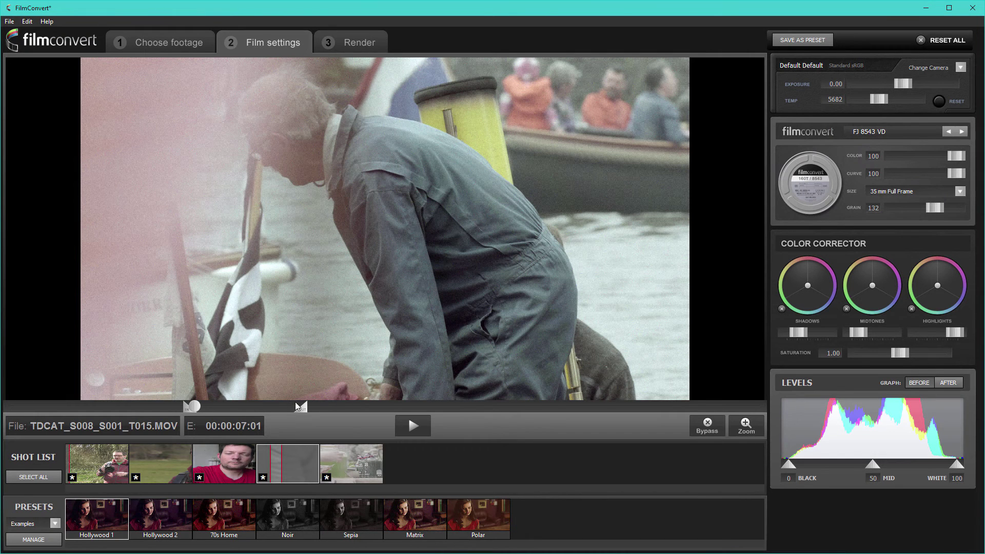
Move the FilmConvert playhead to 00:00:08:00, compare with the Photoshop frame, then close that frame
left_click_drag(196, 406, 220, 403)
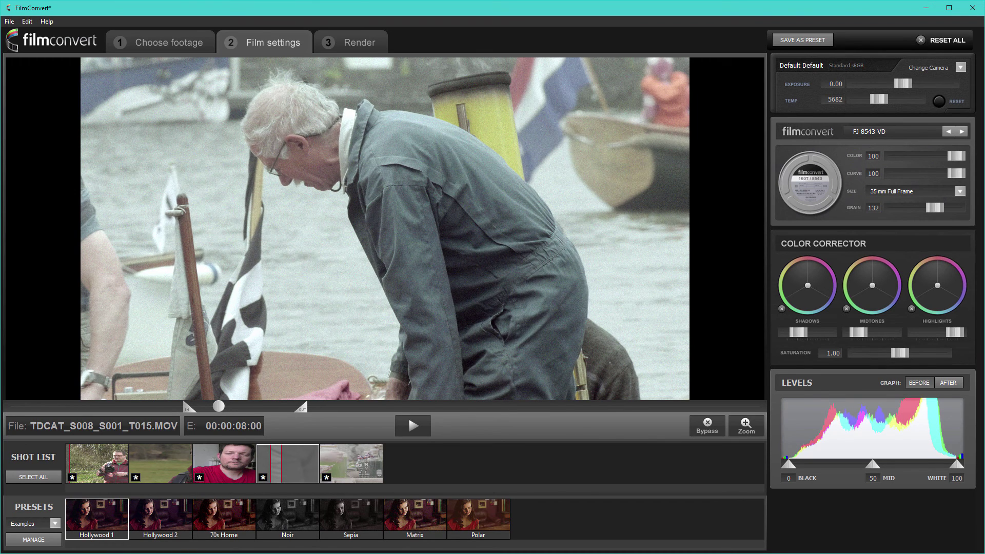
key("alt+Tab")
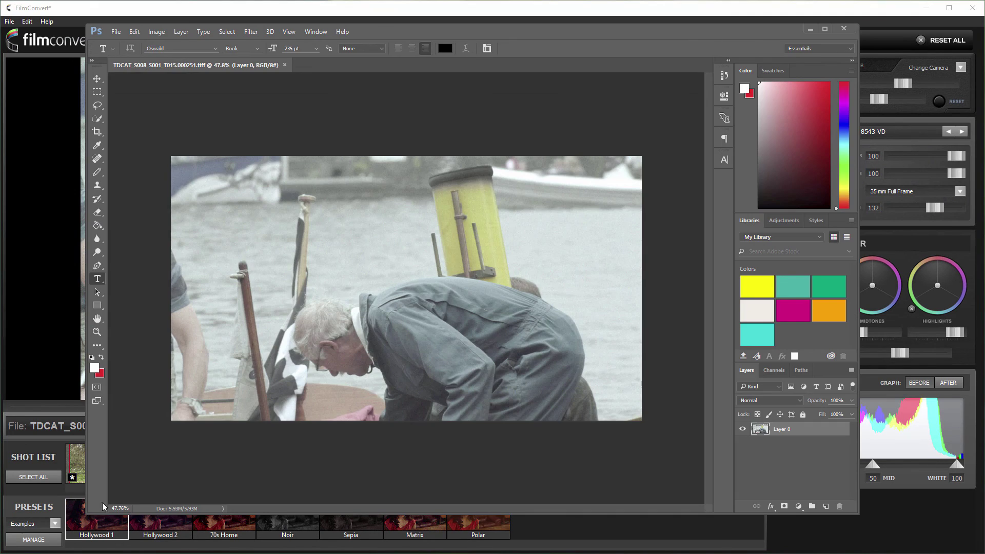
left_click(844, 28)
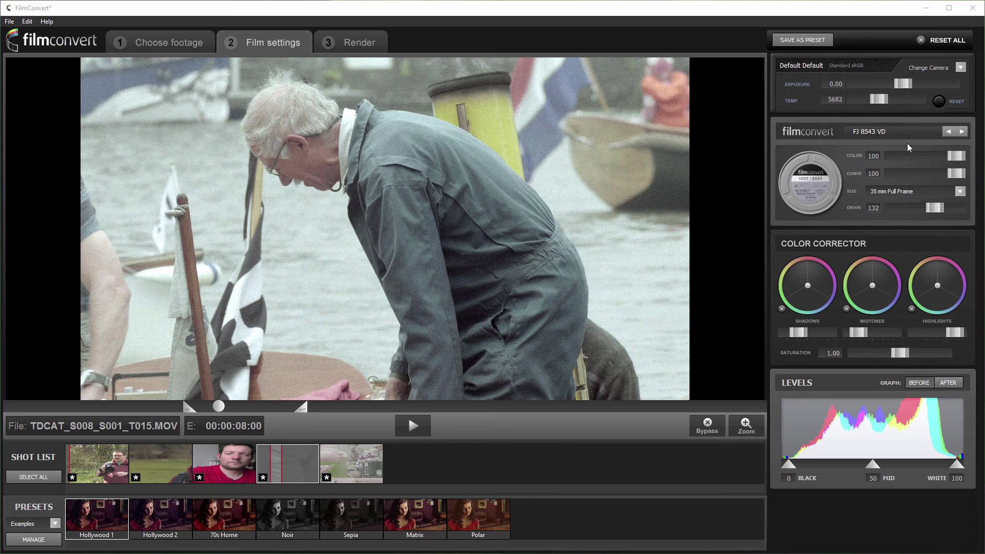
Set the temperature to 5700 and nudge exposure up to 0.01
left_click(881, 100)
left_click_drag(903, 82, 903, 82)
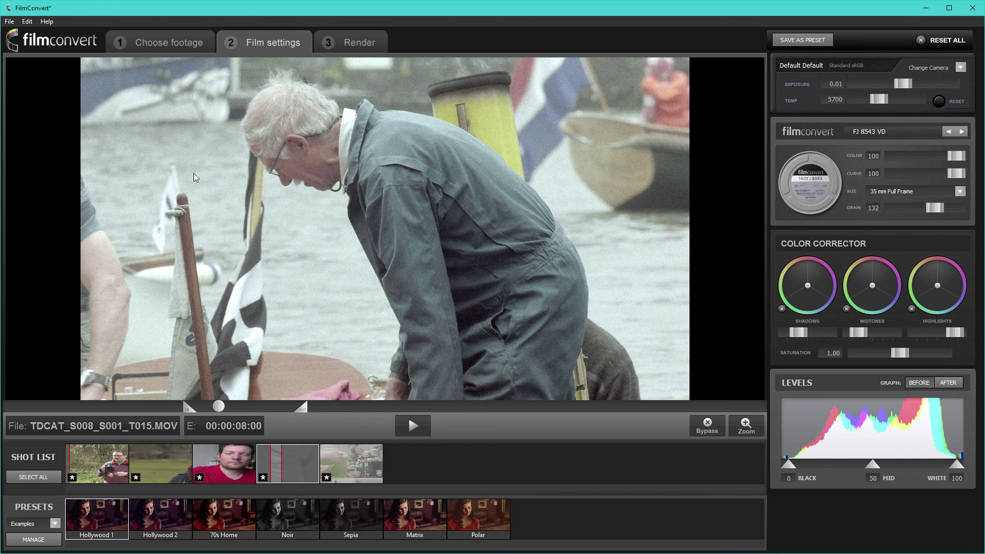
left_click(53, 22)
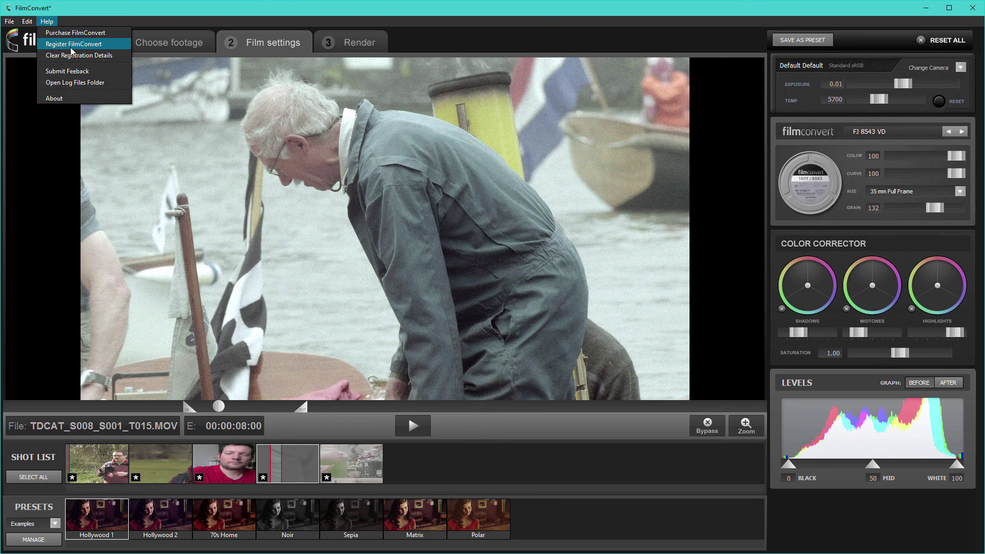
left_click(91, 13)
left_click(9, 22)
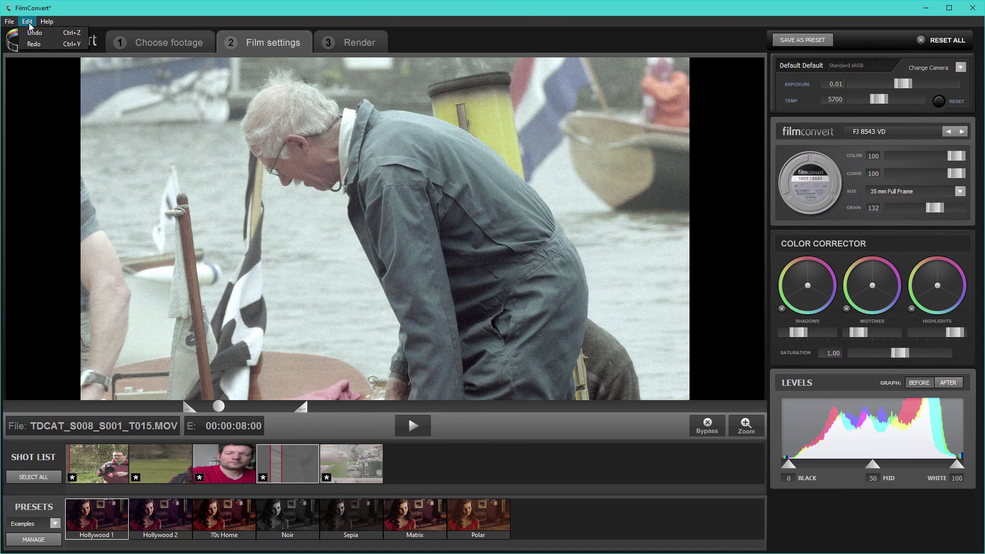
mouse_move(44, 22)
left_click(71, 10)
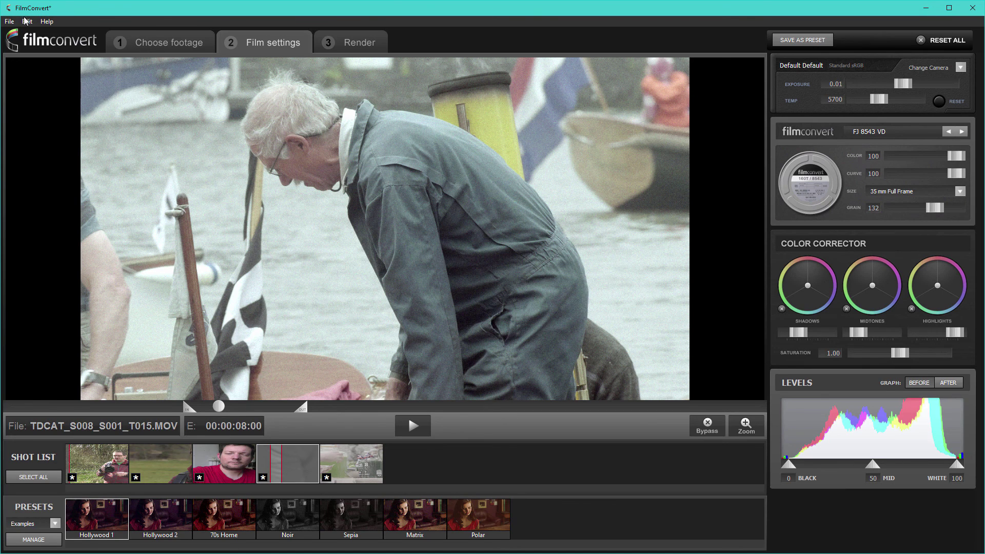